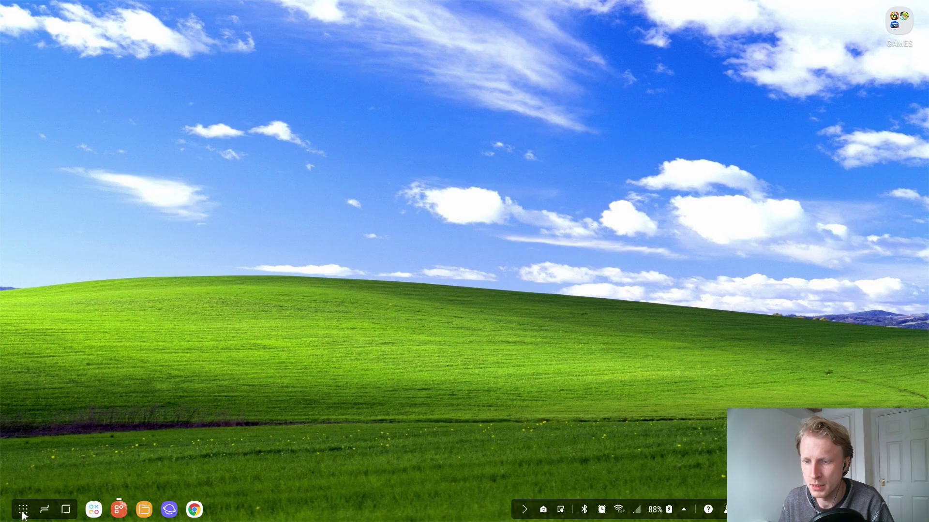
Step: Switch to the Linux on DeX desktop session
{"action": "left_click", "coordinate": [23, 511]}
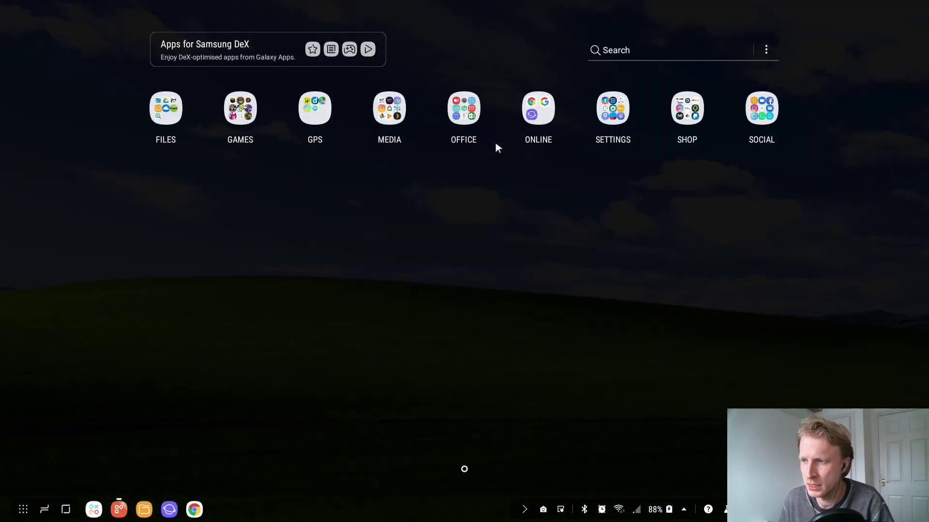
{"action": "left_click", "coordinate": [484, 291]}
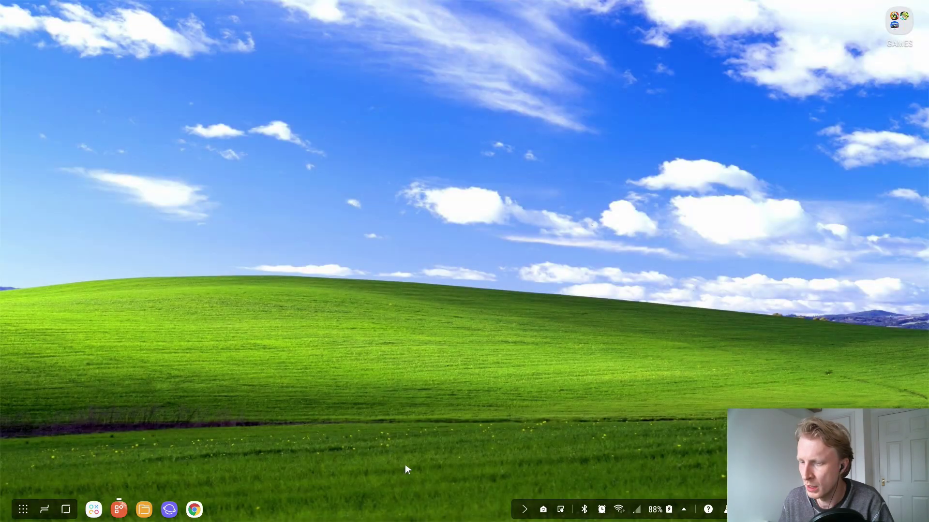
{"action": "left_click", "coordinate": [120, 509]}
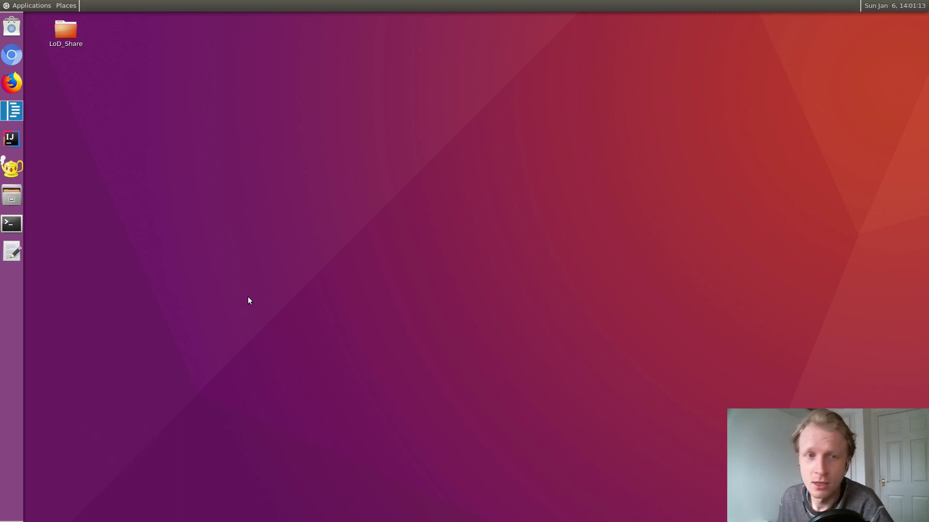
Step: Launch Synaptic Package Manager and authorize it with the account password
{"action": "left_click", "coordinate": [12, 82]}
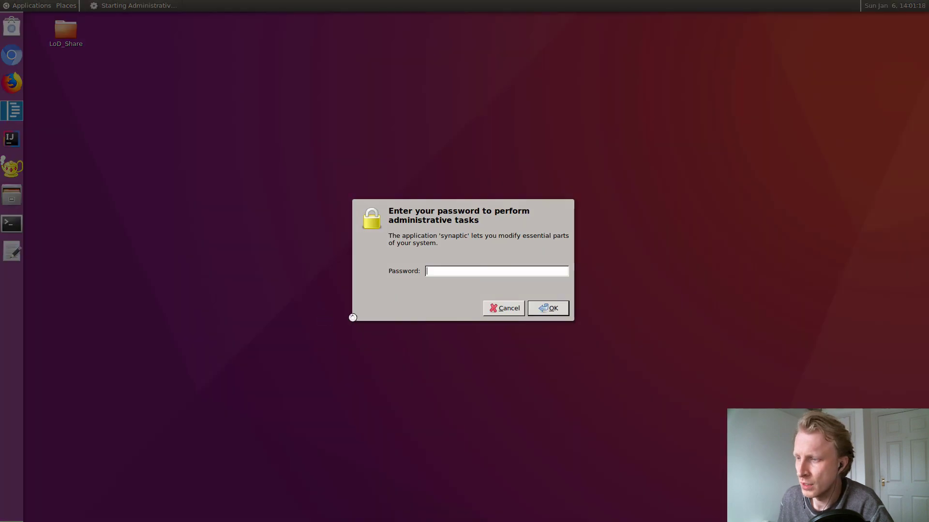
{"action": "type", "text": "******"}
{"action": "key", "text": "Return"}
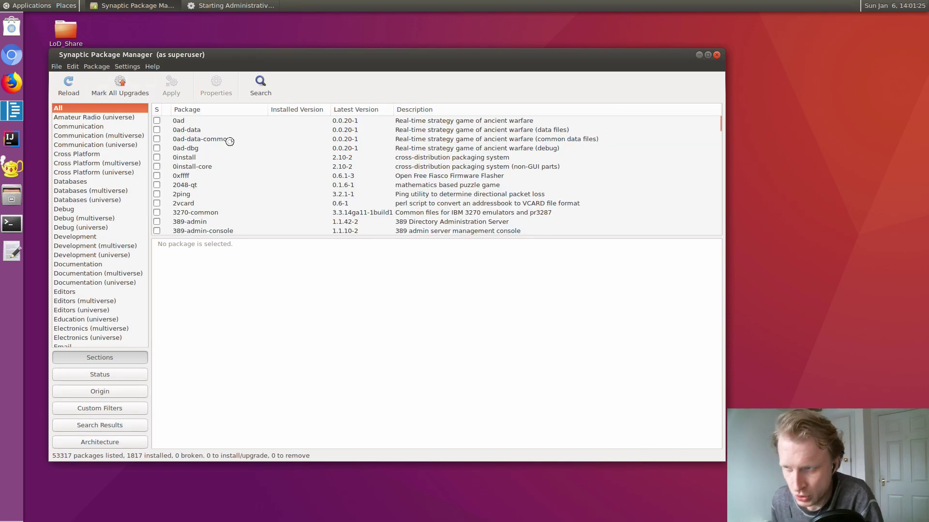
Step: Reposition the Synaptic window, and minimize Chromium after dismissing its default-browser notice
{"action": "left_click_drag", "start_coordinate": [243, 54], "coordinate": [348, 31]}
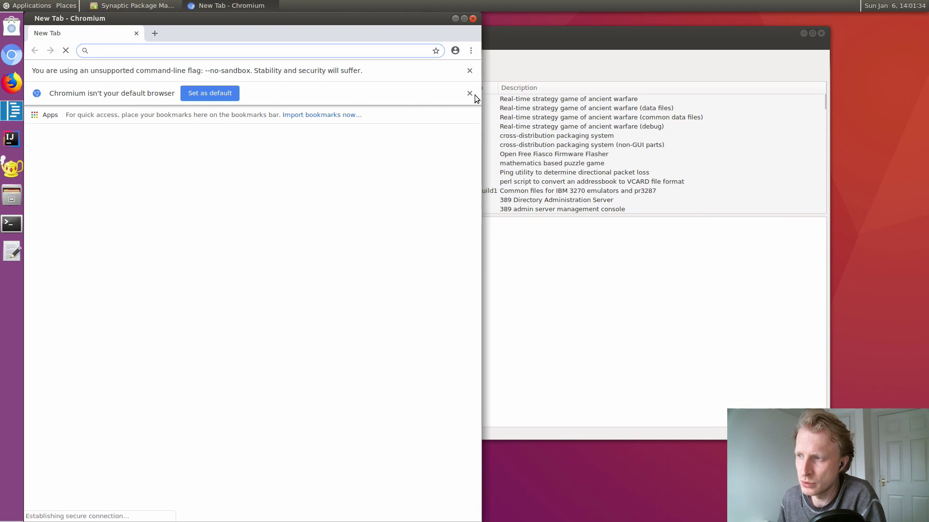
{"action": "left_click", "coordinate": [469, 93]}
{"action": "left_click", "coordinate": [454, 19]}
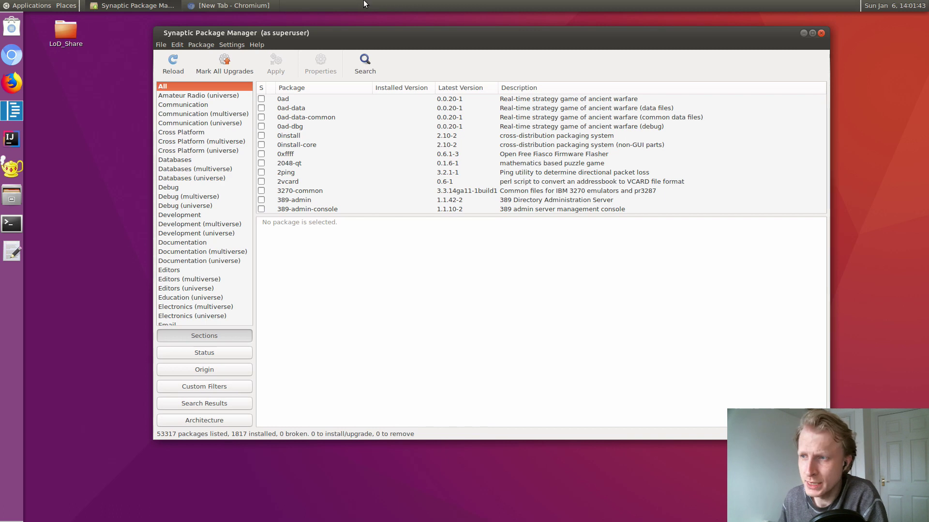
Step: Search the package names and descriptions for "blender" and maximize the package manager window
{"action": "left_click", "coordinate": [366, 68]}
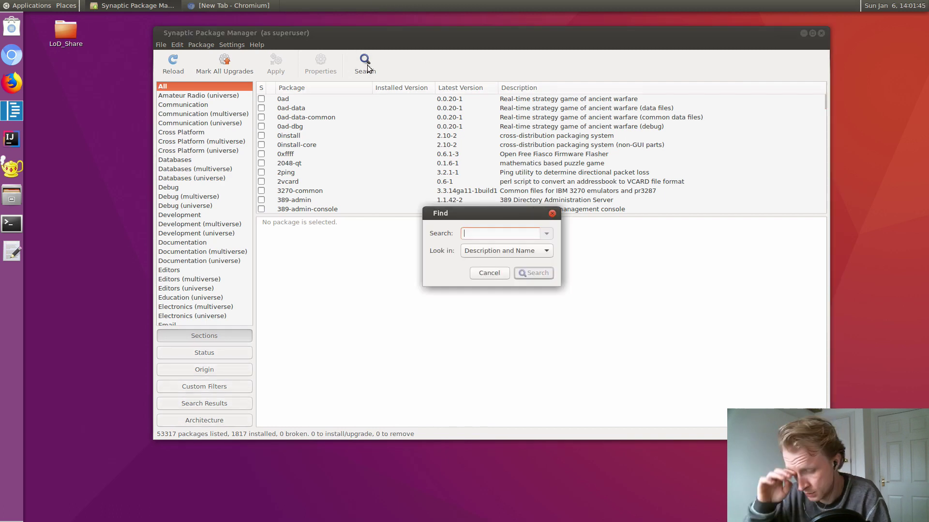
{"action": "type", "text": "blene"}
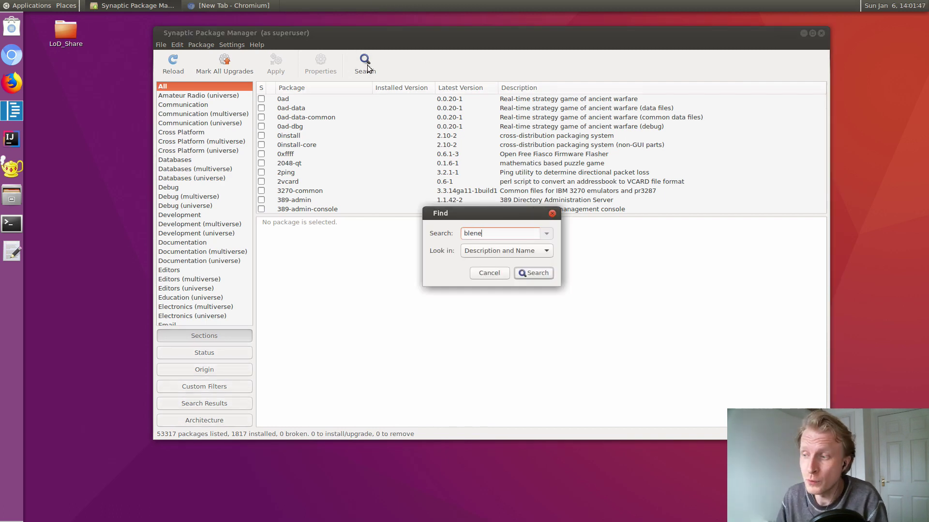
{"action": "key", "text": "BackSpace"}
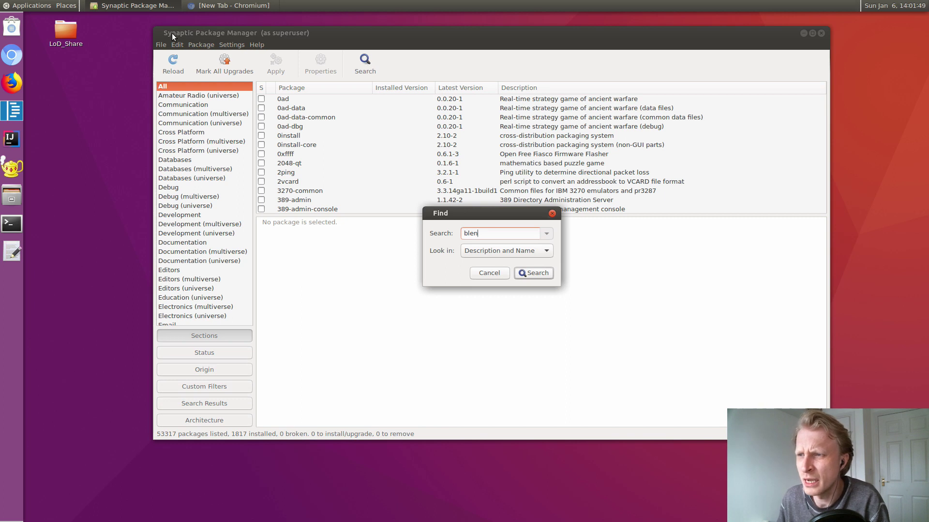
{"action": "type", "text": "de"}
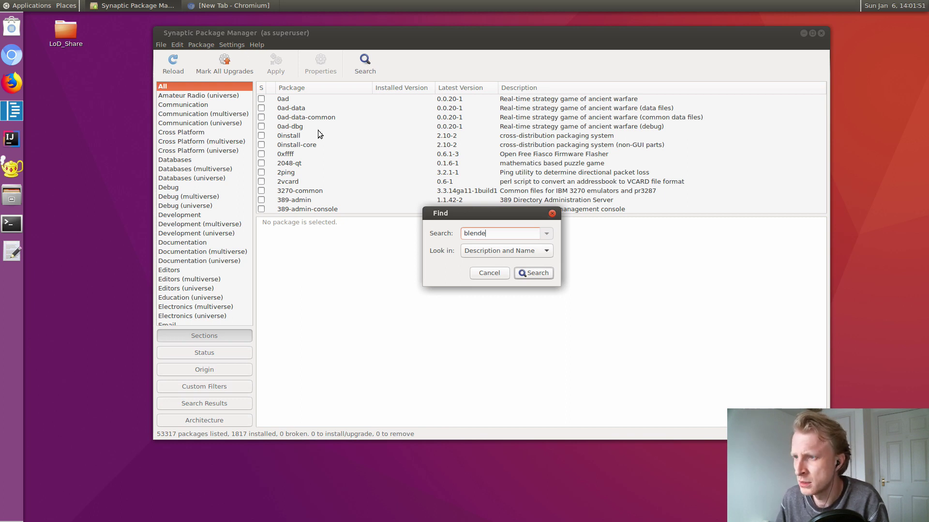
{"action": "type", "text": "r"}
{"action": "key", "text": "Return"}
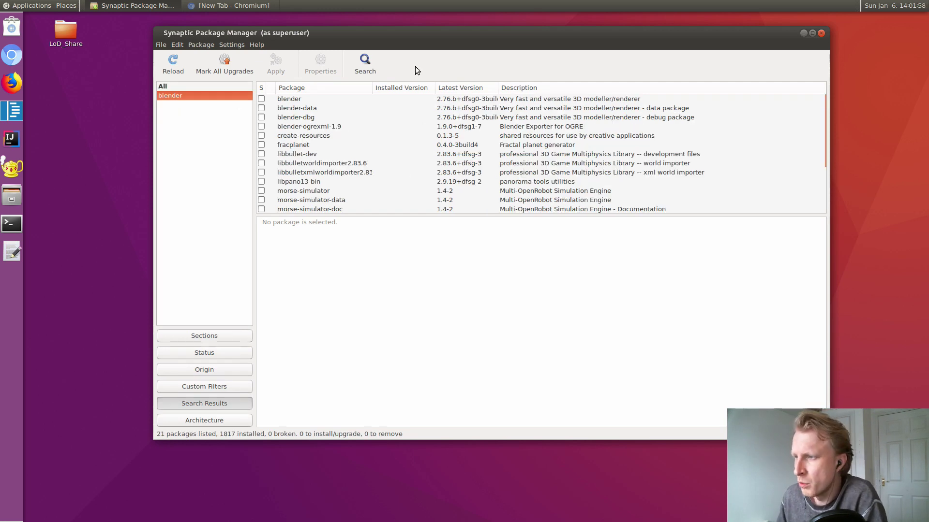
{"action": "double_click", "coordinate": [425, 32]}
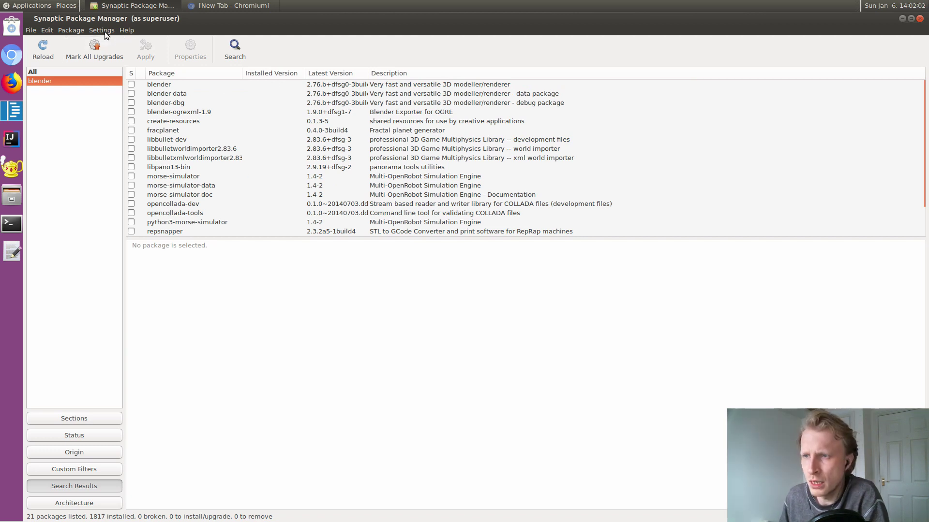
{"action": "left_click", "coordinate": [69, 30]}
{"action": "left_click", "coordinate": [47, 30]}
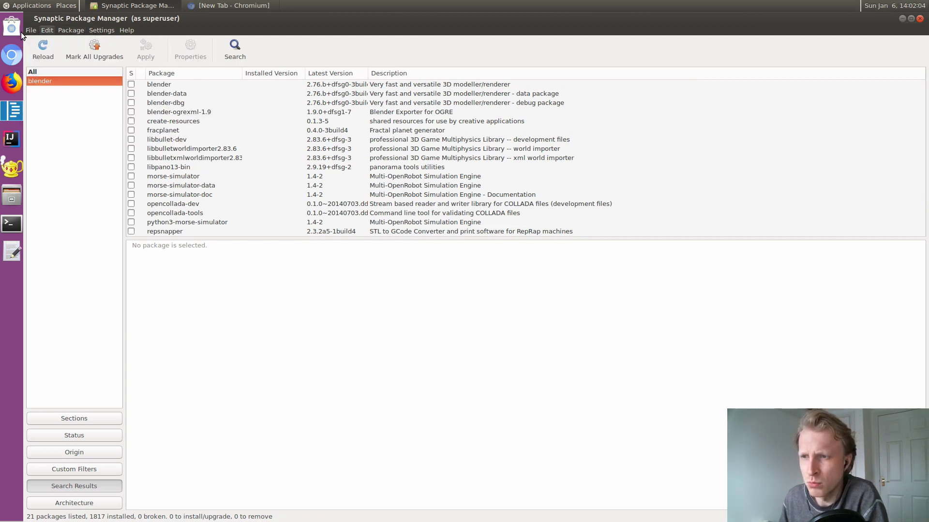
{"action": "left_click", "coordinate": [30, 31]}
{"action": "left_click", "coordinate": [103, 30]}
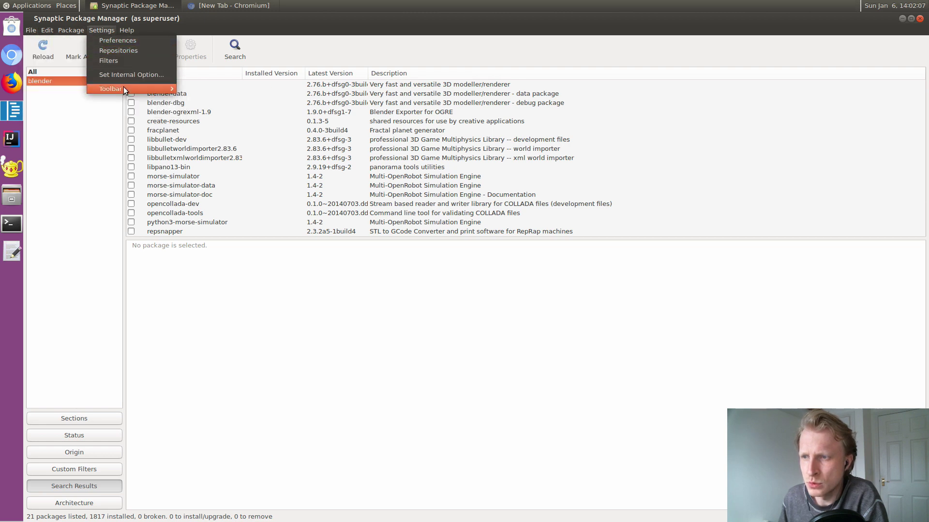
{"action": "left_click", "coordinate": [124, 75]}
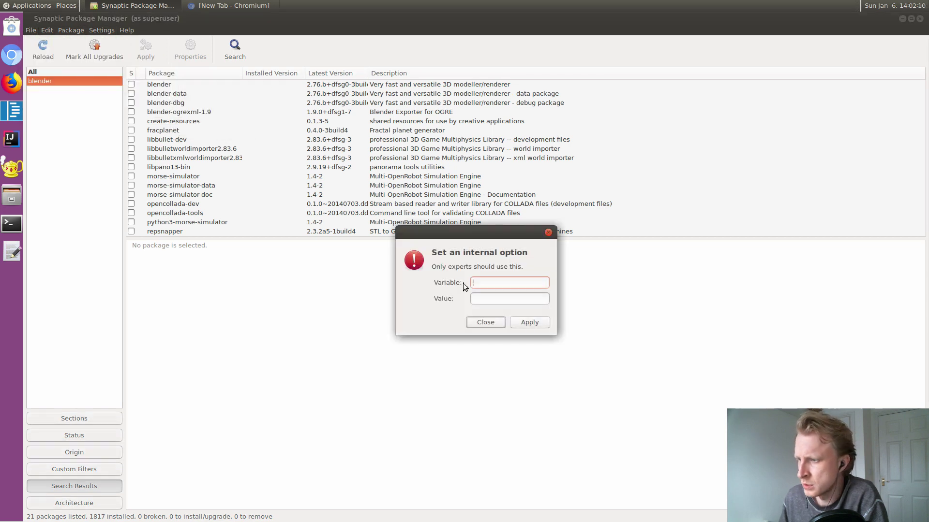
{"action": "left_click", "coordinate": [494, 323]}
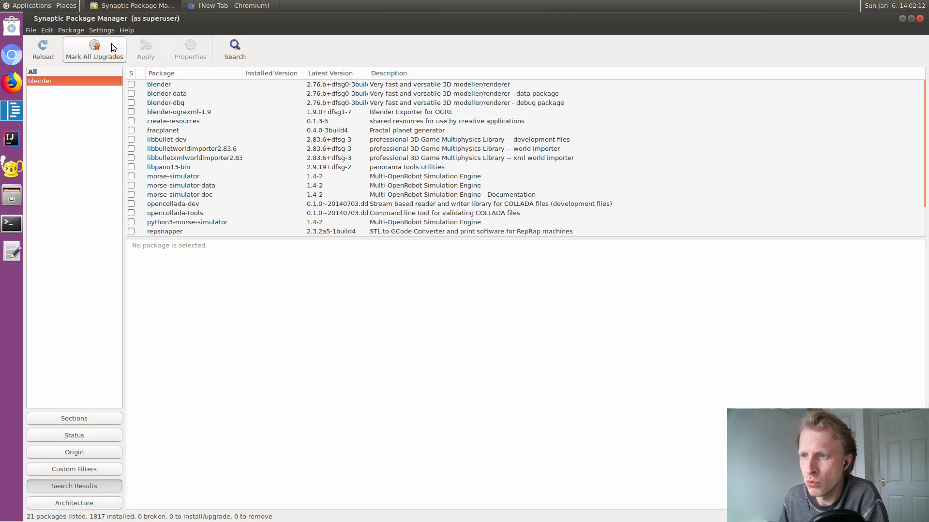
Step: Open the package manager's preferences and enable a custom application font
{"action": "left_click", "coordinate": [102, 31]}
{"action": "left_click", "coordinate": [112, 42]}
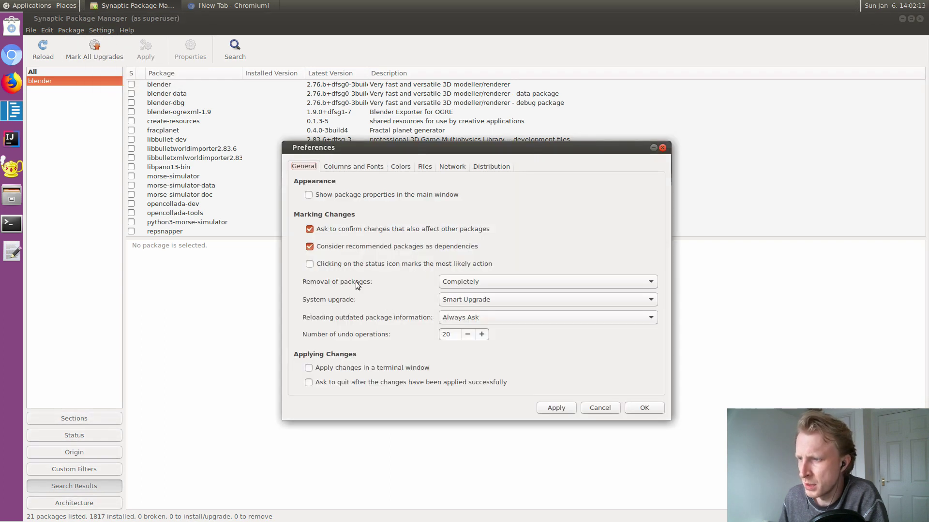
{"action": "left_click", "coordinate": [401, 167]}
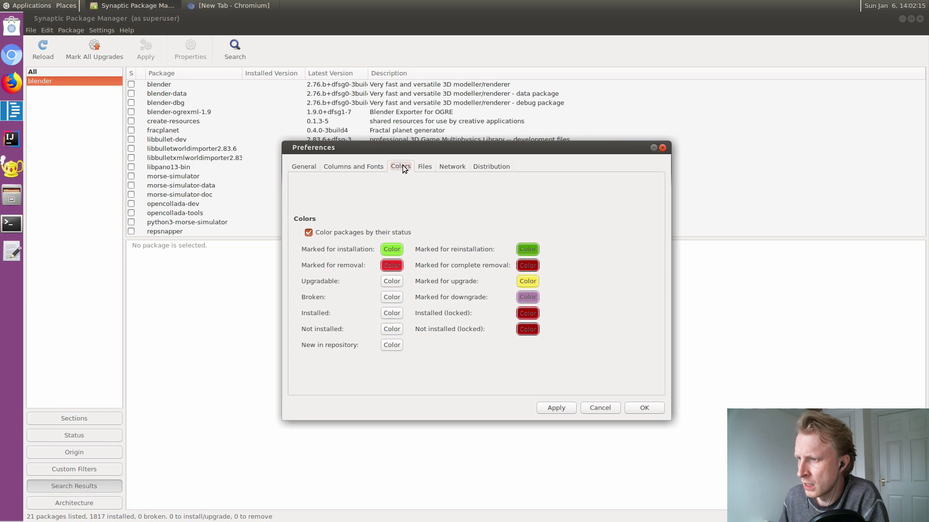
{"action": "left_click", "coordinate": [368, 169]}
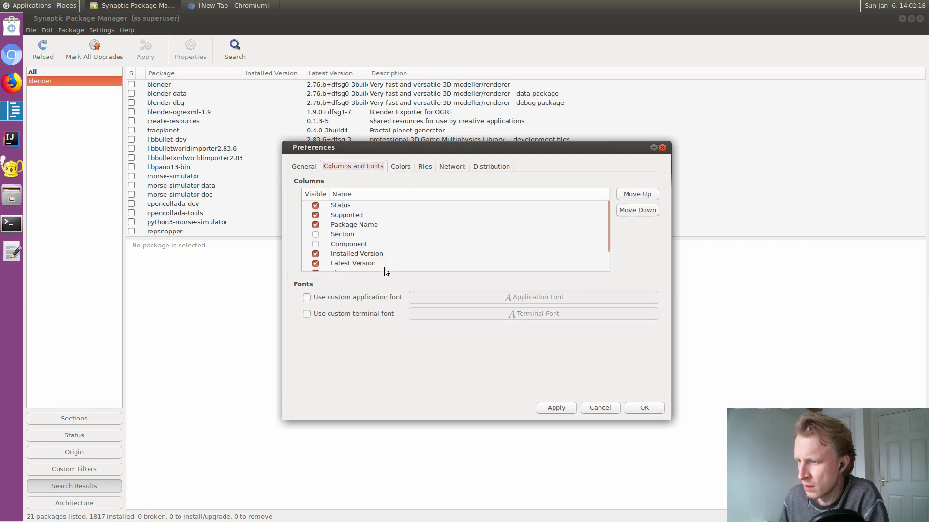
{"action": "scroll", "coordinate": [354, 225], "scroll_direction": "down", "scroll_amount": 2}
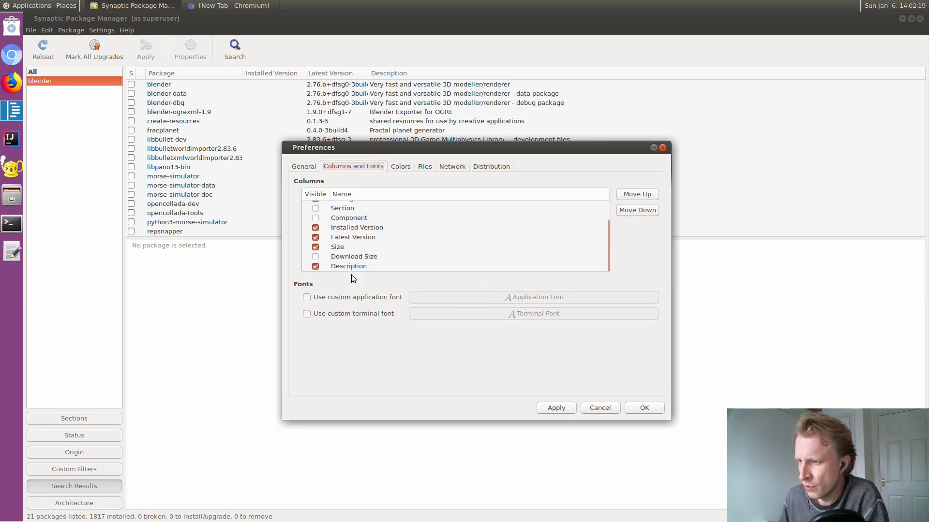
{"action": "left_click", "coordinate": [338, 300]}
Step: Set the custom application font to Sans Regular at size 19 and save the preferences
{"action": "left_click", "coordinate": [504, 300]}
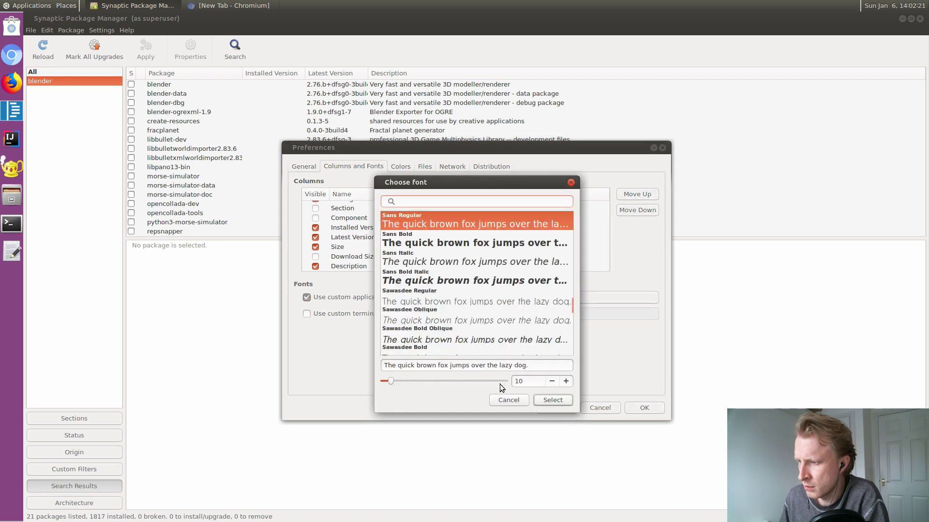
{"action": "left_click", "coordinate": [565, 382]}
{"action": "left_click", "coordinate": [565, 382]}
{"action": "left_click", "coordinate": [565, 383]}
{"action": "left_click", "coordinate": [565, 383]}
{"action": "left_click", "coordinate": [565, 385]}
{"action": "left_click", "coordinate": [565, 386]}
{"action": "left_click", "coordinate": [566, 386]}
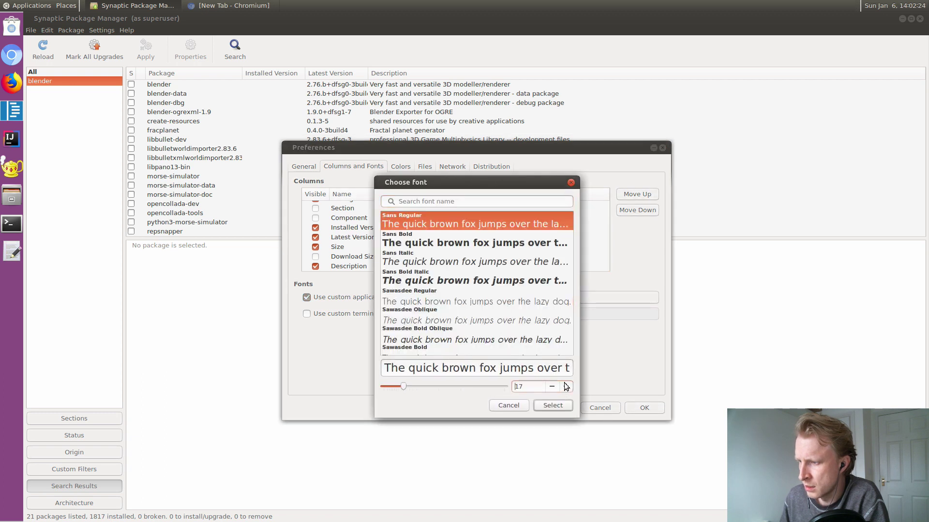
{"action": "left_click", "coordinate": [566, 386]}
{"action": "left_click", "coordinate": [566, 386]}
{"action": "left_click", "coordinate": [552, 406]}
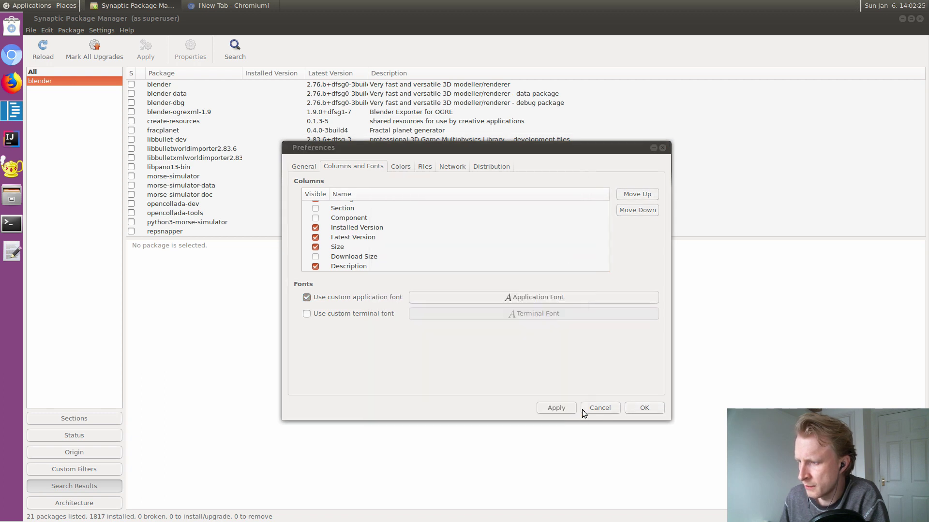
{"action": "left_click", "coordinate": [643, 408]}
Step: Enlarge the package list and mark the blender package for installation together with its additional required packages
{"action": "left_click_drag", "start_coordinate": [373, 242], "coordinate": [380, 357]}
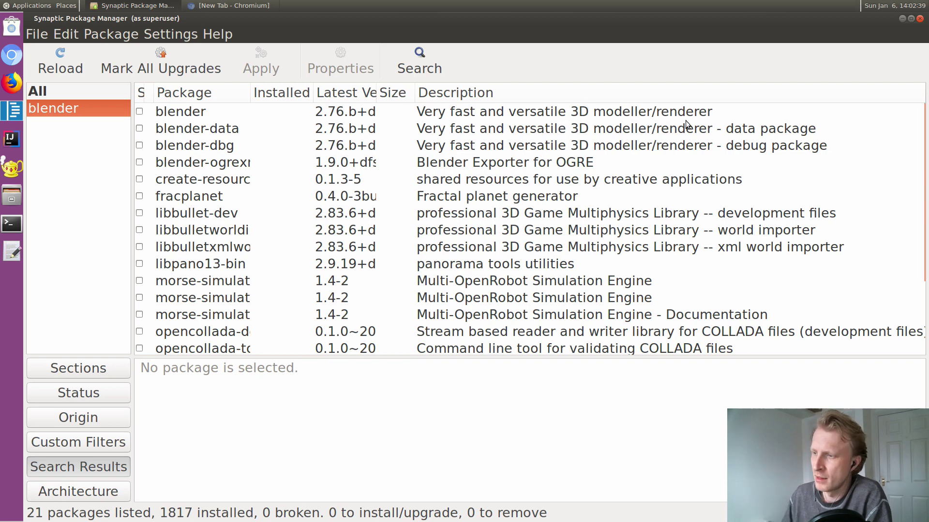
{"action": "left_click", "coordinate": [140, 111]}
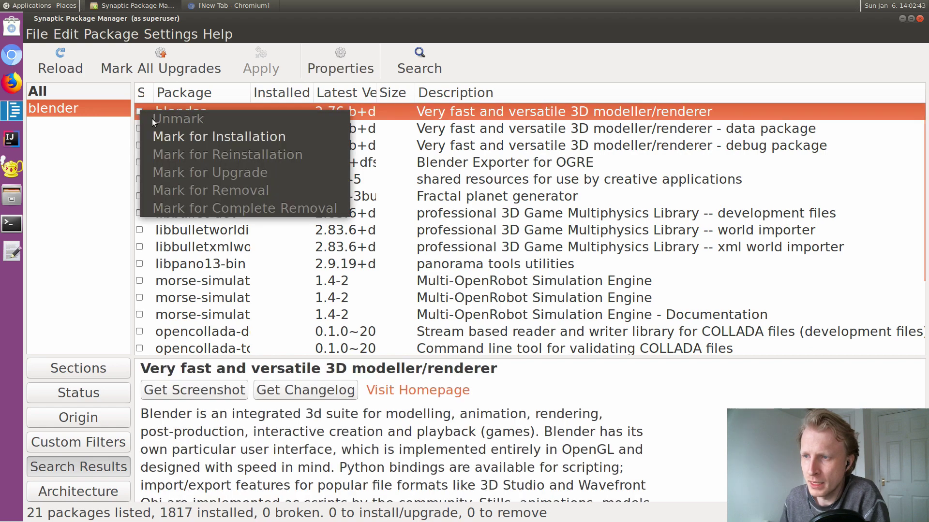
{"action": "left_click", "coordinate": [182, 137]}
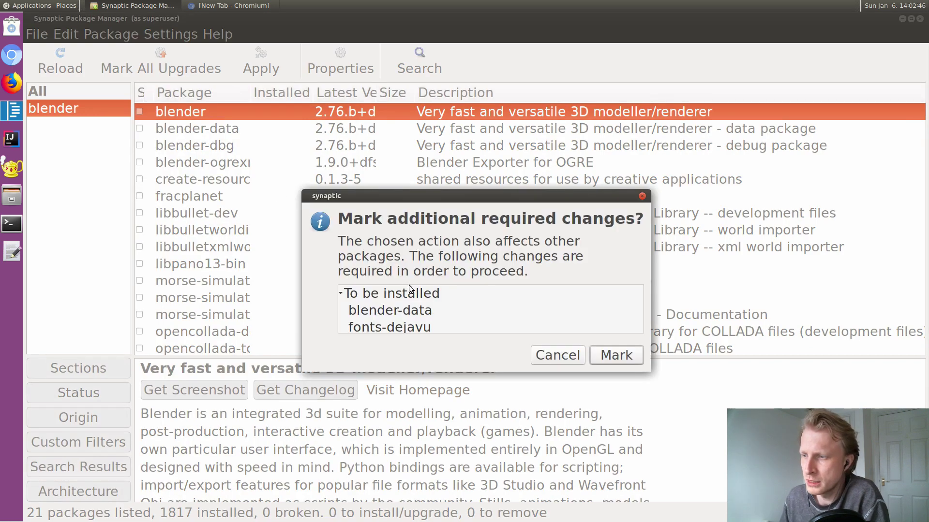
{"action": "left_click_drag", "start_coordinate": [407, 196], "coordinate": [388, 101]}
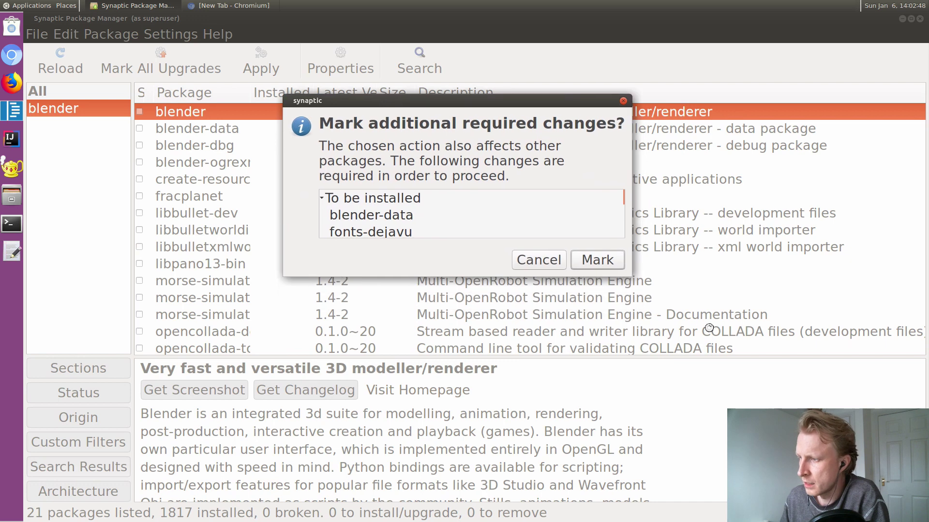
{"action": "left_click_drag", "start_coordinate": [630, 274], "coordinate": [657, 329]}
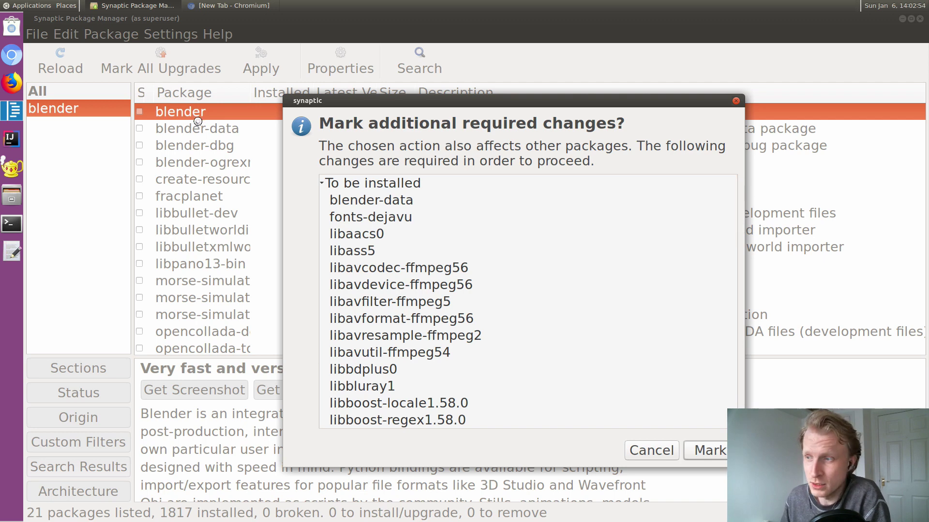
{"action": "scroll", "coordinate": [342, 211], "scroll_direction": "down", "scroll_amount": 15}
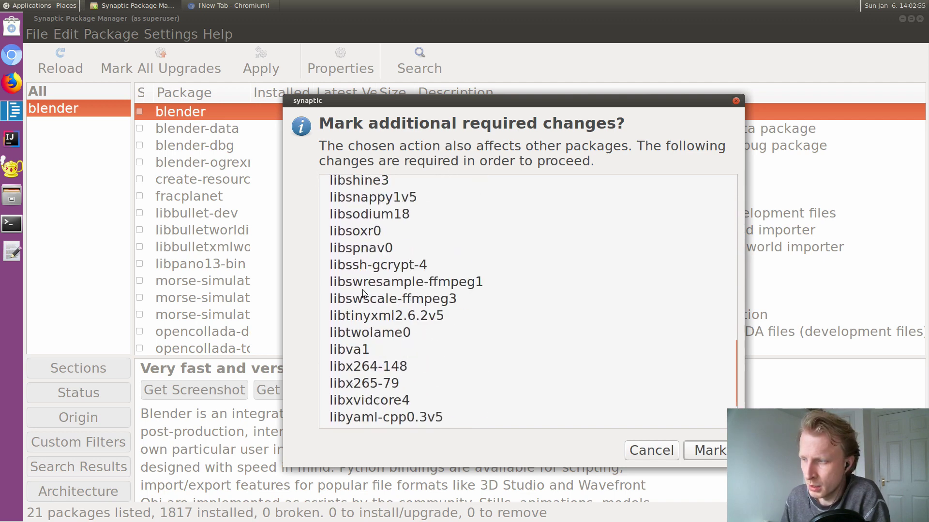
{"action": "left_click", "coordinate": [709, 450]}
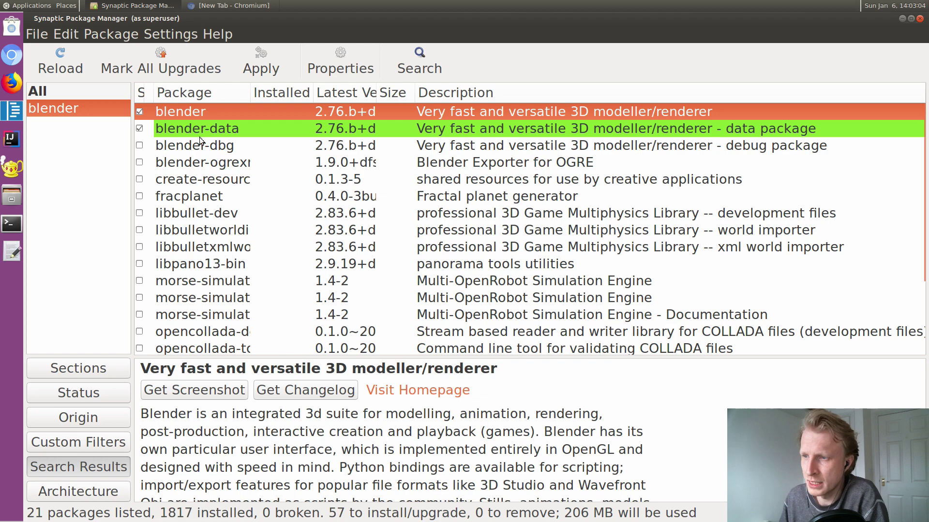
Step: View the details of the Blender Exporter for OGRE package and start applying the marked changes
{"action": "scroll", "coordinate": [228, 186], "scroll_direction": "down", "scroll_amount": 3}
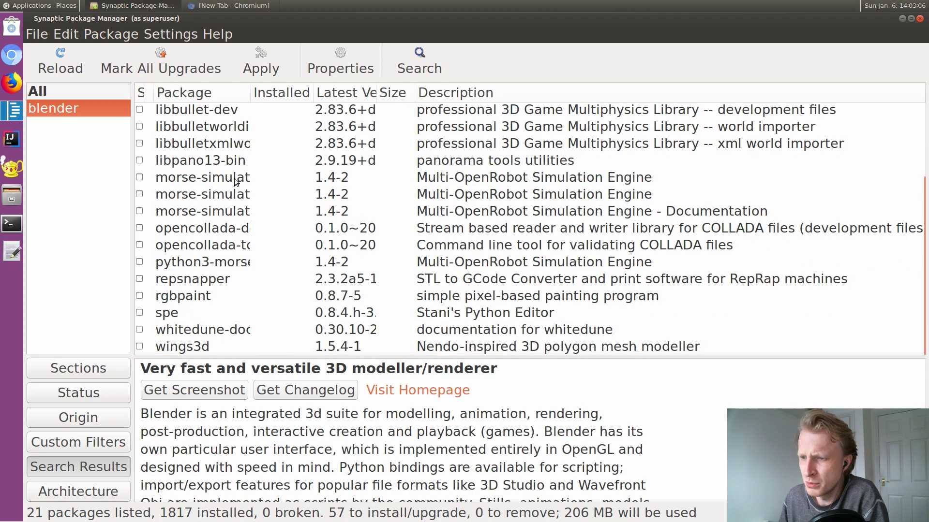
{"action": "scroll", "coordinate": [234, 178], "scroll_direction": "up", "scroll_amount": 3}
{"action": "left_click", "coordinate": [194, 162]}
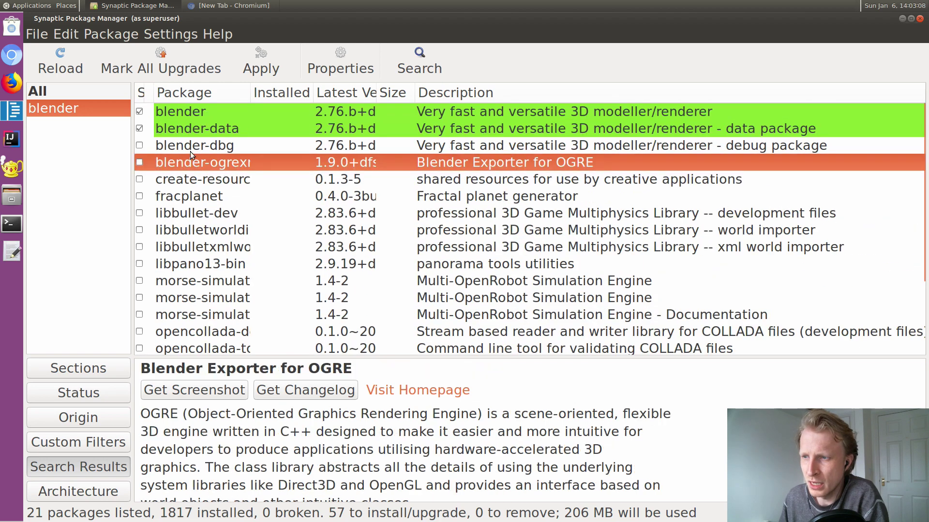
{"action": "left_click", "coordinate": [261, 68]}
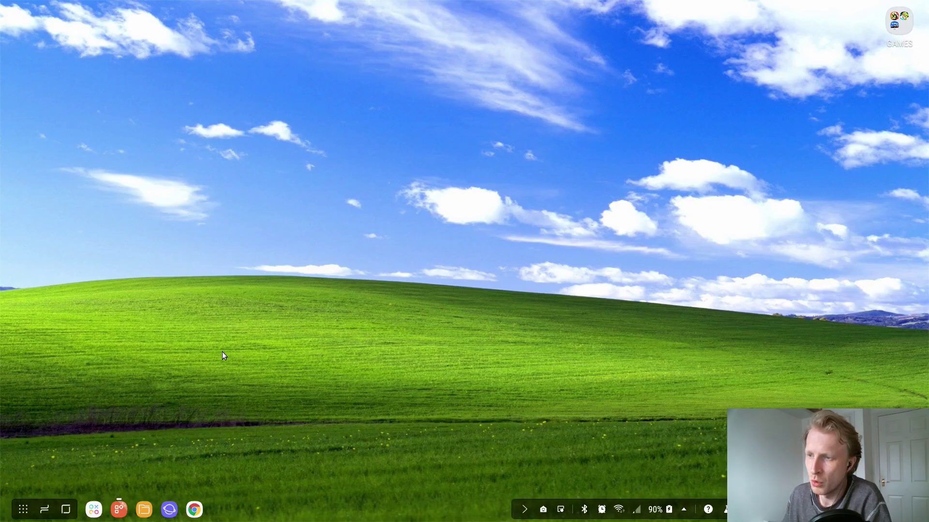
Step: Open My Files and browse the internal storage, looking at the contents of its LoD folder
{"action": "mouse_move", "coordinate": [118, 506]}
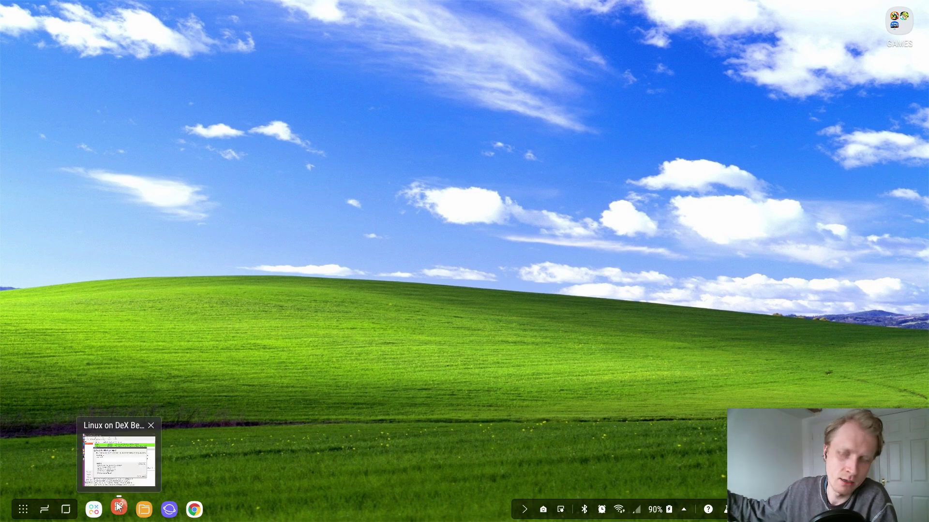
{"action": "left_click", "coordinate": [144, 510]}
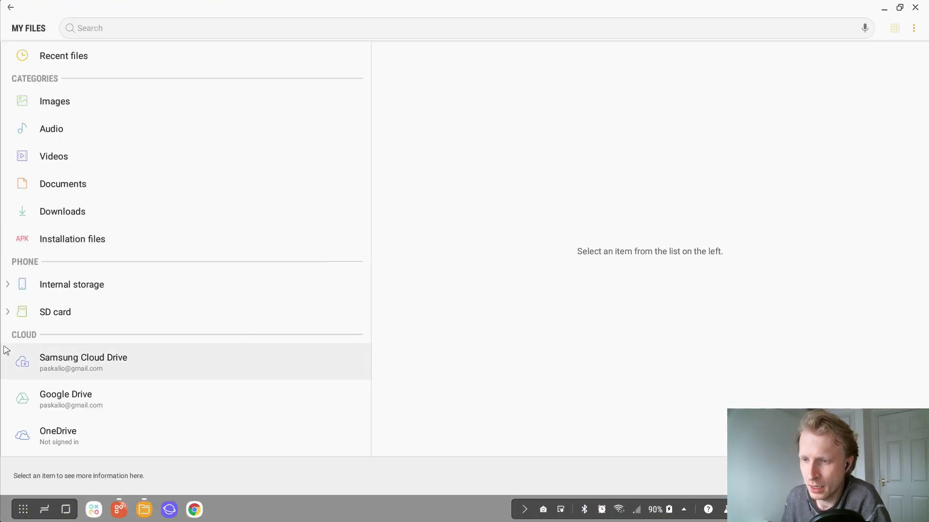
{"action": "left_click", "coordinate": [46, 289]}
{"action": "left_click", "coordinate": [462, 334]}
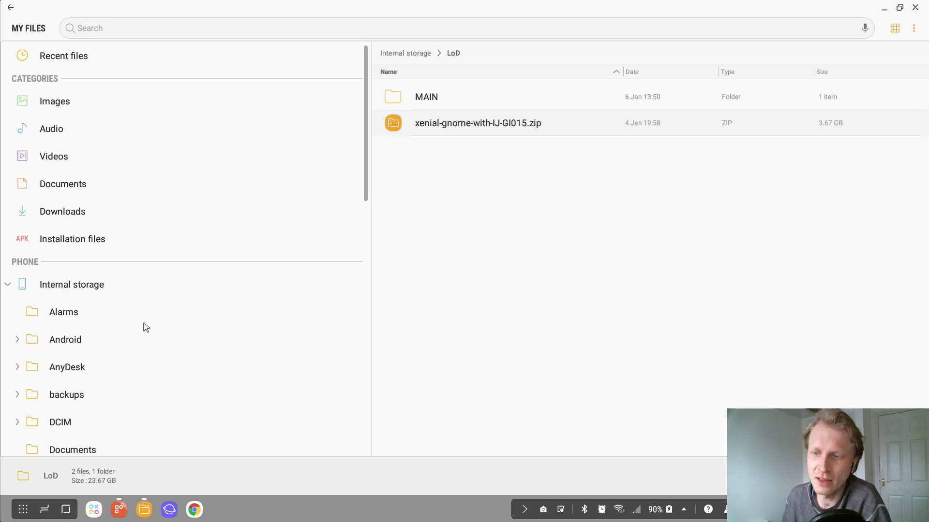
{"action": "scroll", "coordinate": [73, 338], "scroll_direction": "down", "scroll_amount": 8}
{"action": "scroll", "coordinate": [29, 194], "scroll_direction": "up", "scroll_amount": 10}
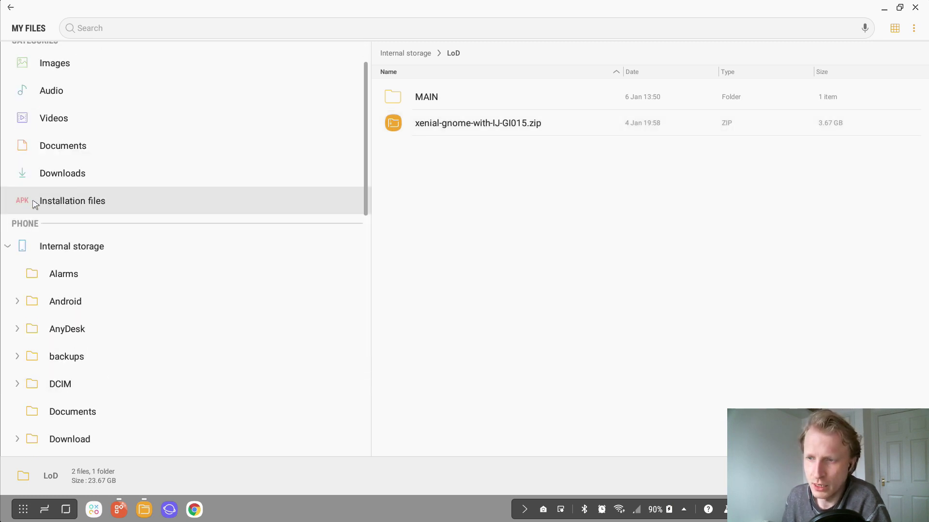
Step: Collapse the internal storage list, look through the SD card's contents, and close the file manager
{"action": "left_click", "coordinate": [9, 246]}
{"action": "left_click", "coordinate": [63, 317]}
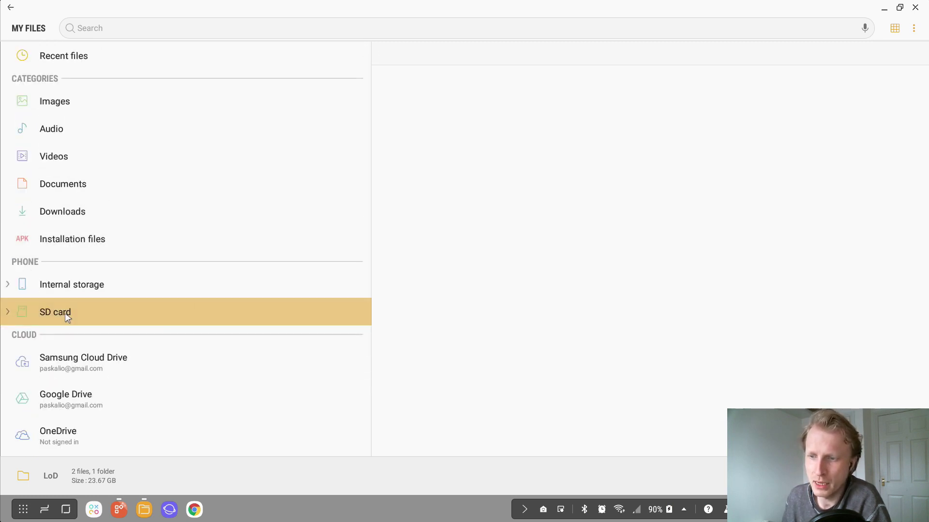
{"action": "left_click", "coordinate": [448, 147]}
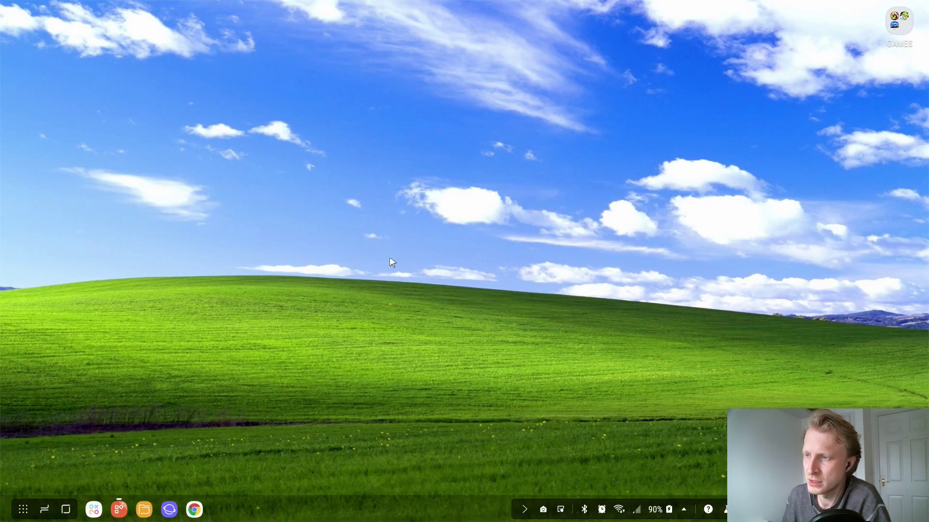
{"action": "left_click", "coordinate": [915, 7]}
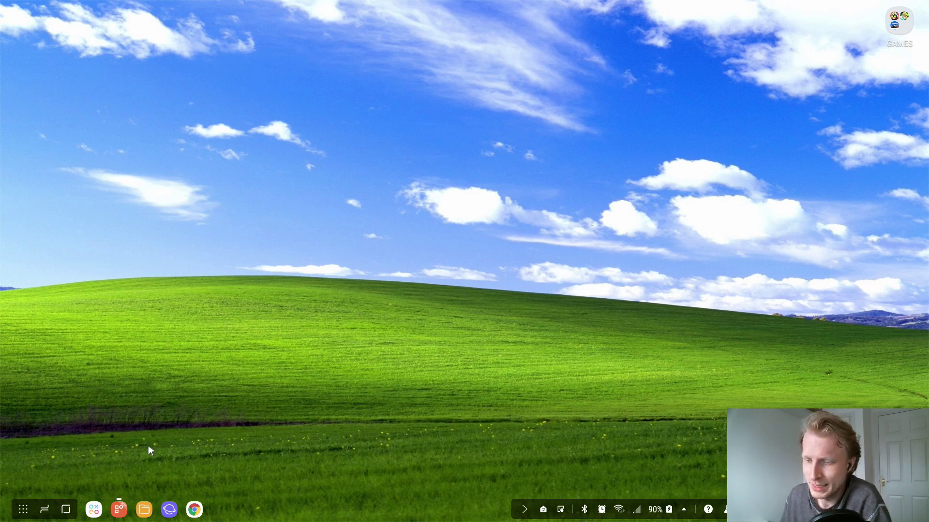
Step: Switch back to Linux on DeX and apply the marked package changes, showing the individual files being downloaded
{"action": "left_click", "coordinate": [119, 509]}
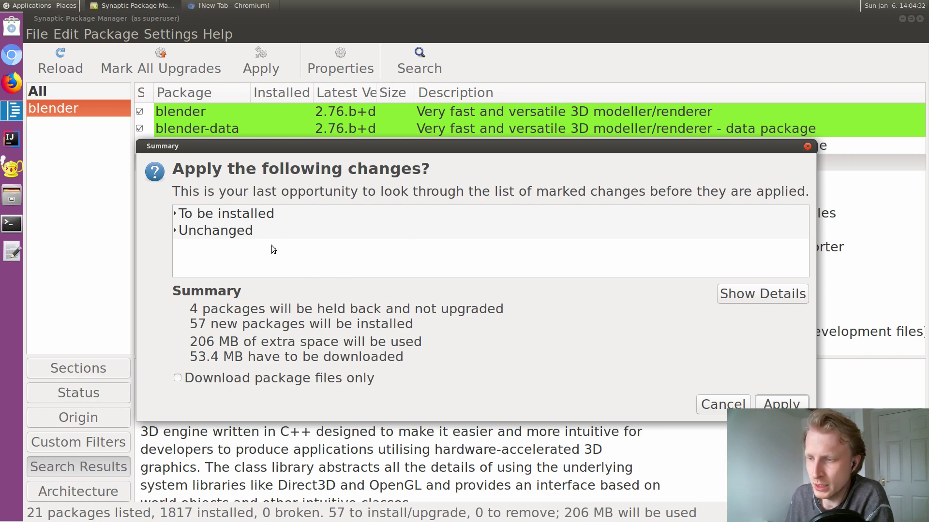
{"action": "left_click", "coordinate": [791, 406]}
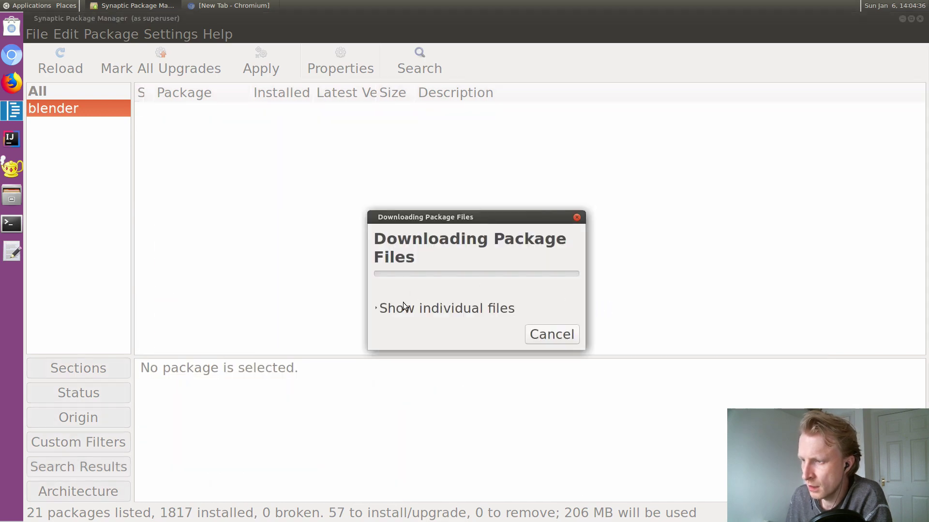
{"action": "left_click", "coordinate": [404, 306]}
{"action": "left_click_drag", "start_coordinate": [575, 434], "coordinate": [285, 259], "text": "alt"}
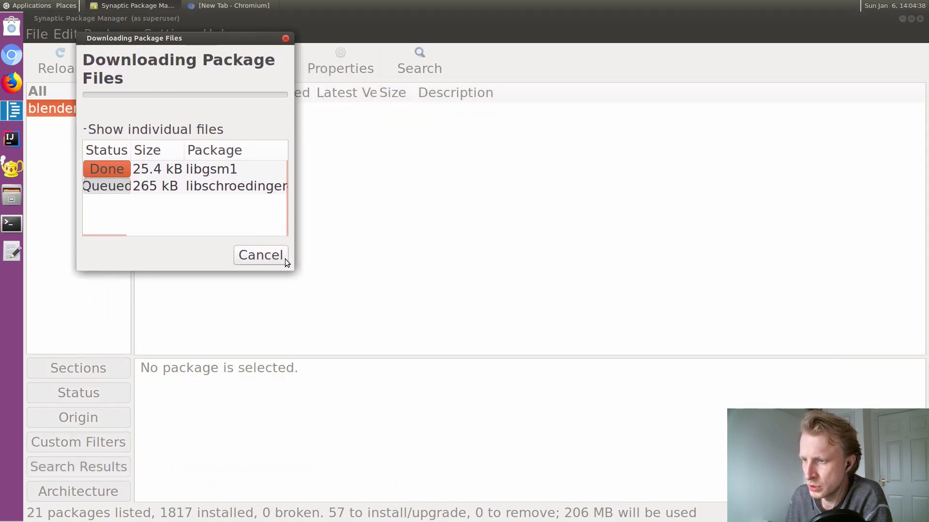
{"action": "middle_click_drag", "start_coordinate": [285, 259], "coordinate": [630, 382], "text": "alt"}
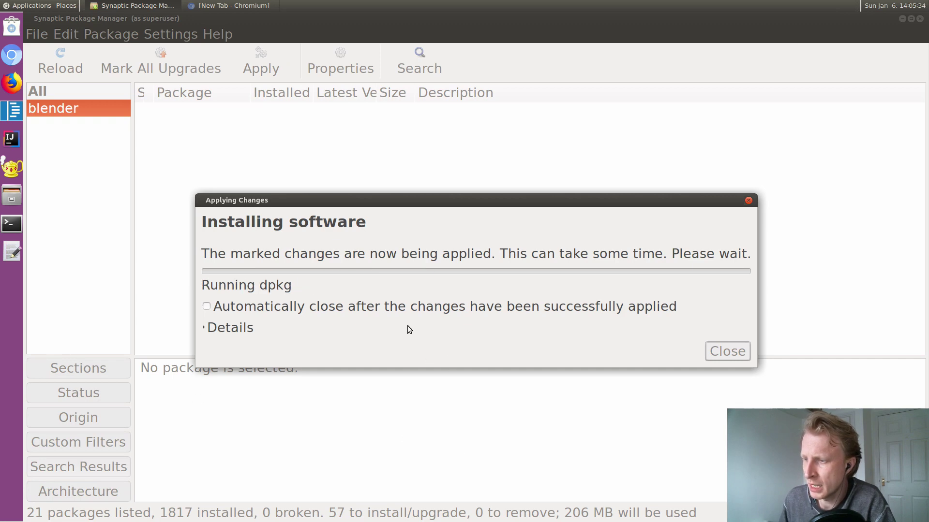
Step: Set the installation dialog to close automatically after the changes are successfully applied, and expand its details
{"action": "left_click", "coordinate": [206, 306]}
{"action": "left_click_drag", "start_coordinate": [313, 201], "coordinate": [258, 143]}
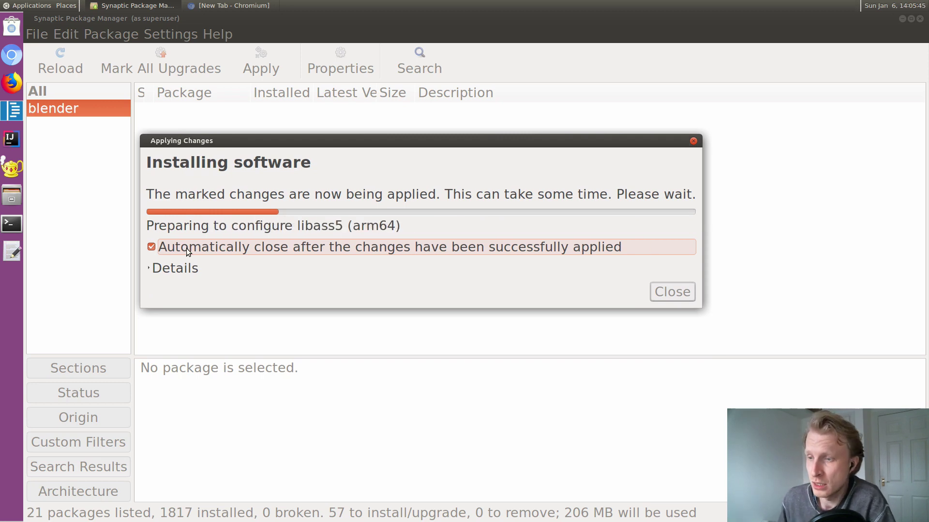
{"action": "left_click", "coordinate": [161, 268]}
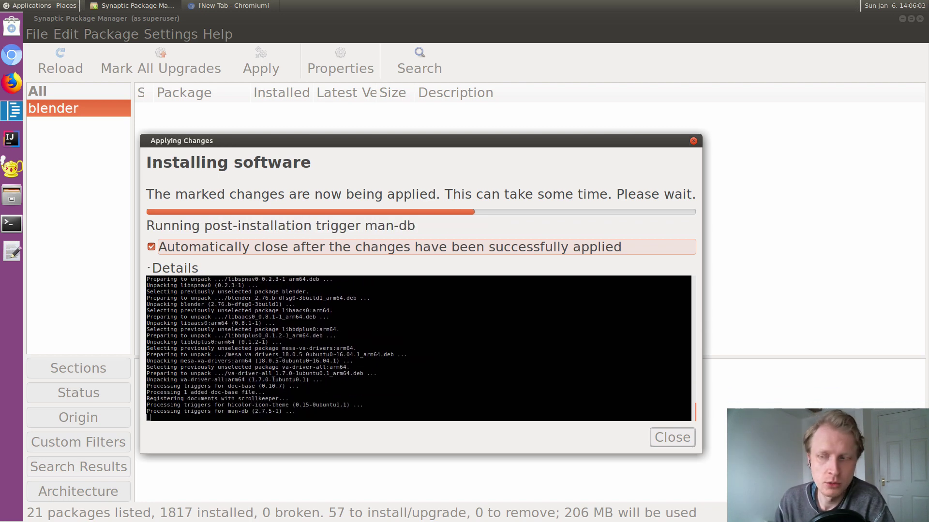
Step: Minimize the package manager window to clear the desktop
{"action": "left_click", "coordinate": [902, 23]}
{"action": "left_click", "coordinate": [177, 5]}
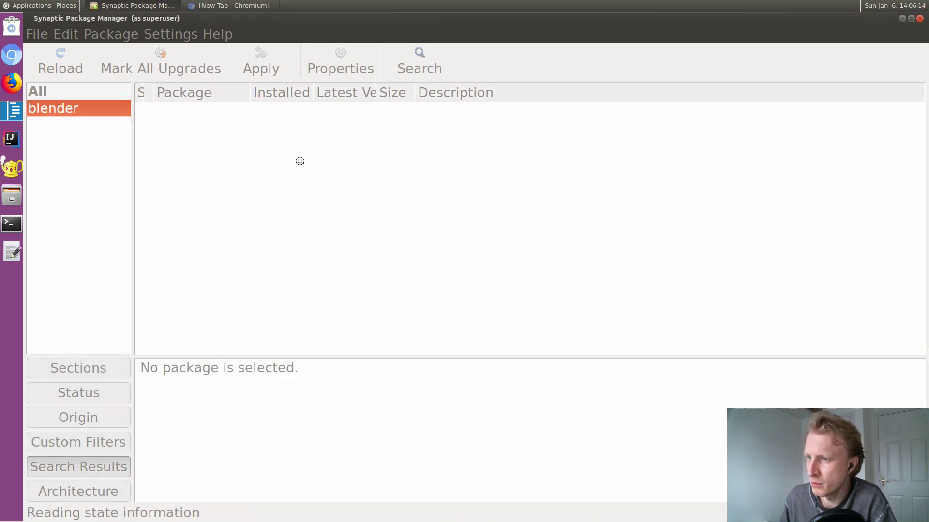
{"action": "left_click", "coordinate": [902, 18]}
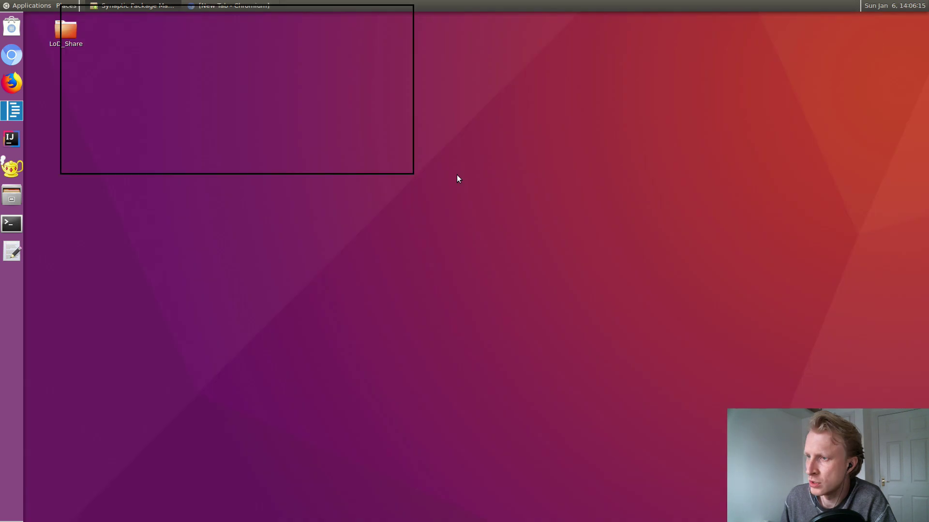
Step: Launch Blender from the Graphics applications, dismiss its splash screen and maximize the window
{"action": "left_click", "coordinate": [34, 5]}
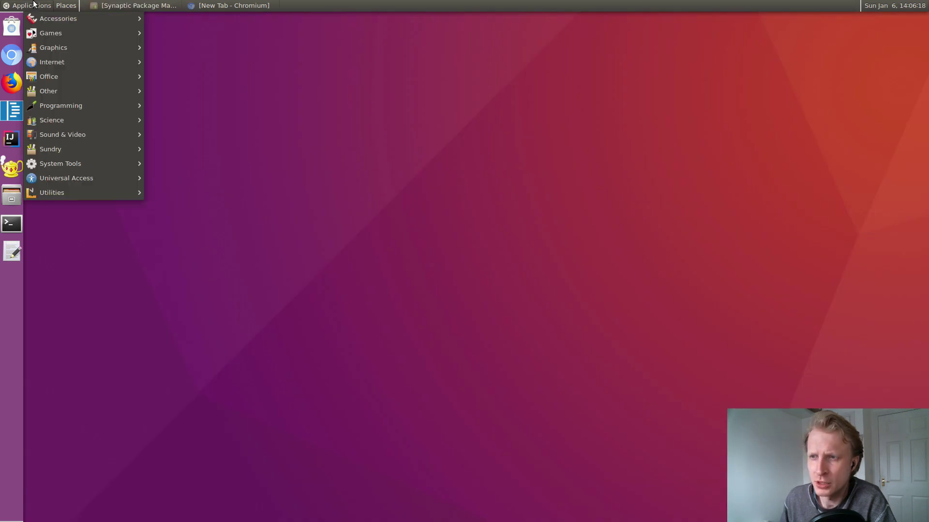
{"action": "mouse_move", "coordinate": [57, 51]}
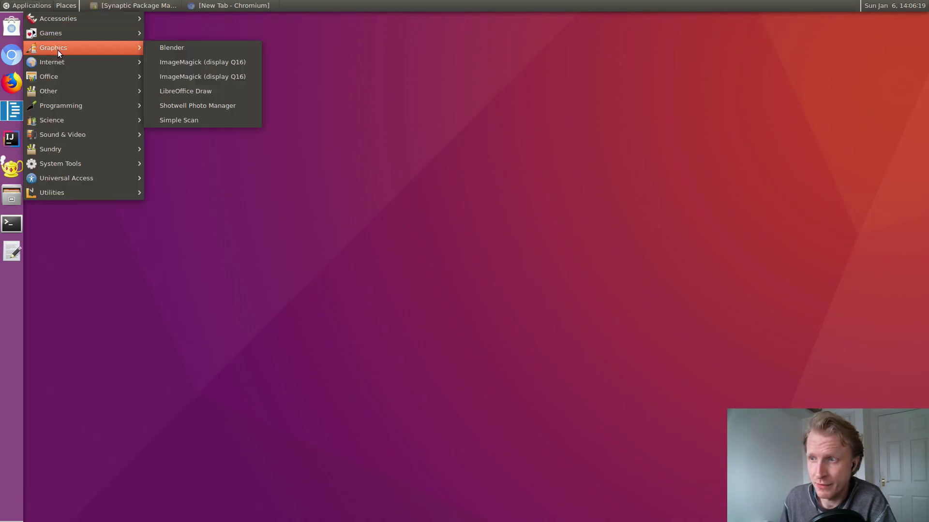
{"action": "left_click", "coordinate": [179, 48]}
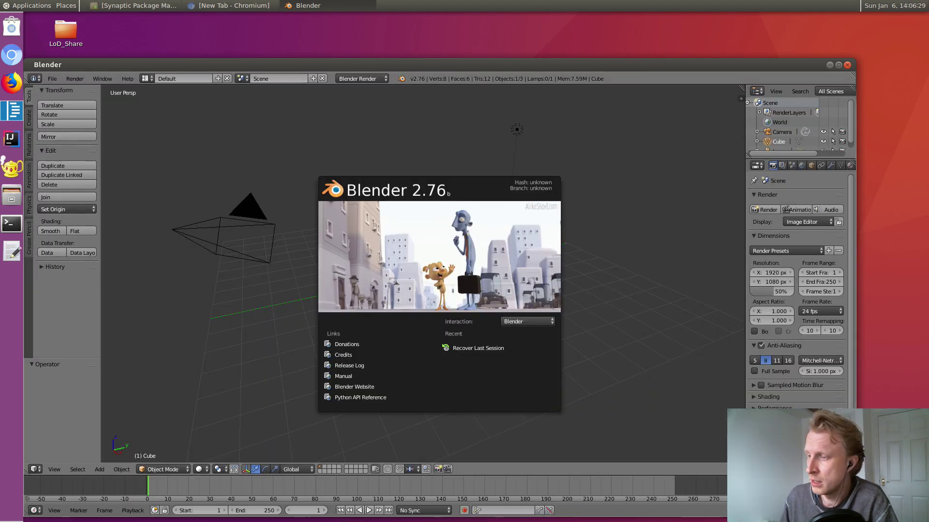
{"action": "left_click", "coordinate": [562, 155]}
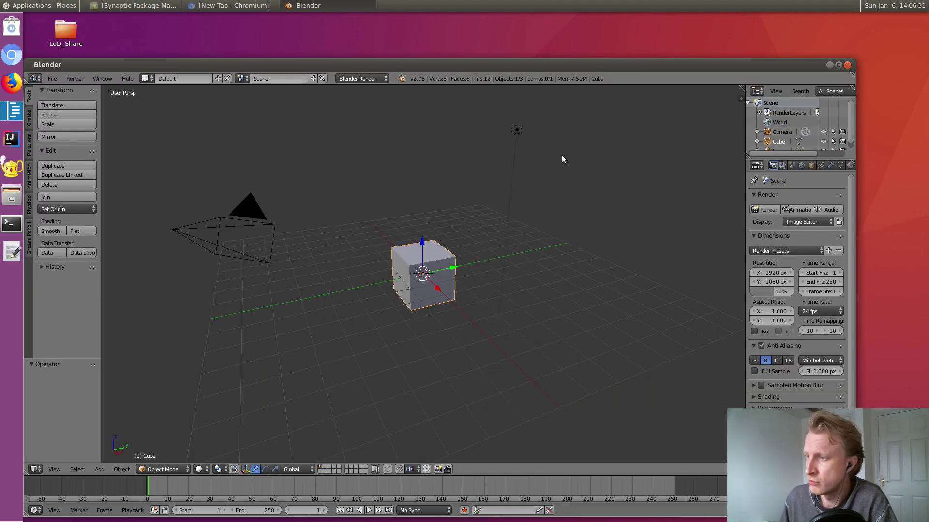
{"action": "left_click", "coordinate": [839, 65]}
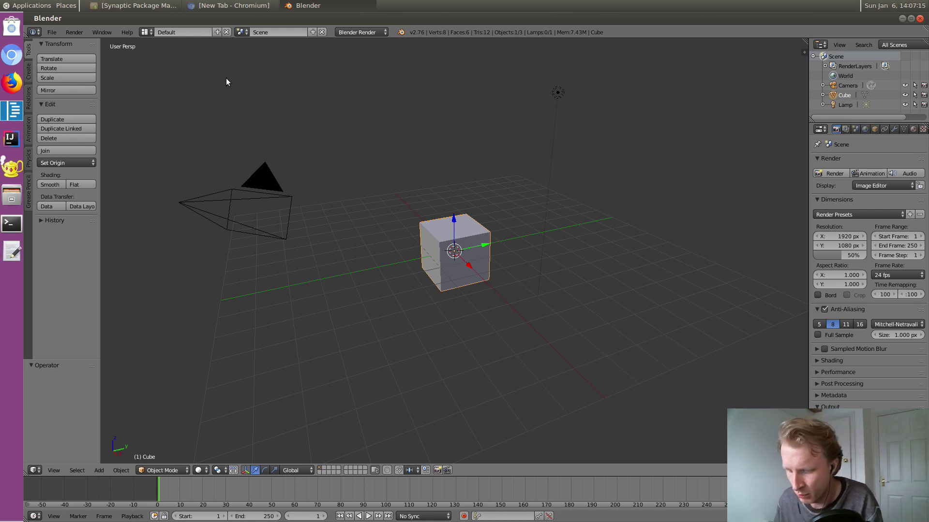
Step: Try moving the cube freely and along the Y, X and Z axes, and cancel the move
{"action": "key", "text": "g"}
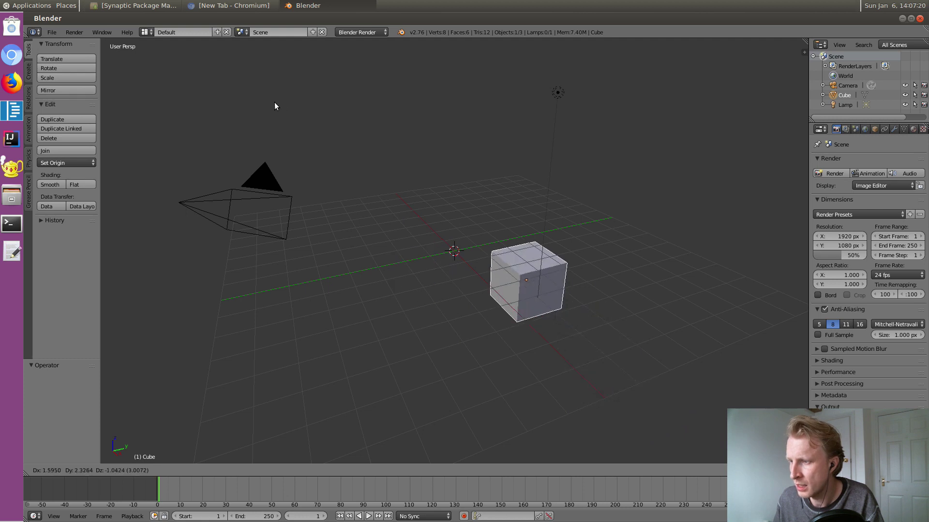
{"action": "key", "text": "y"}
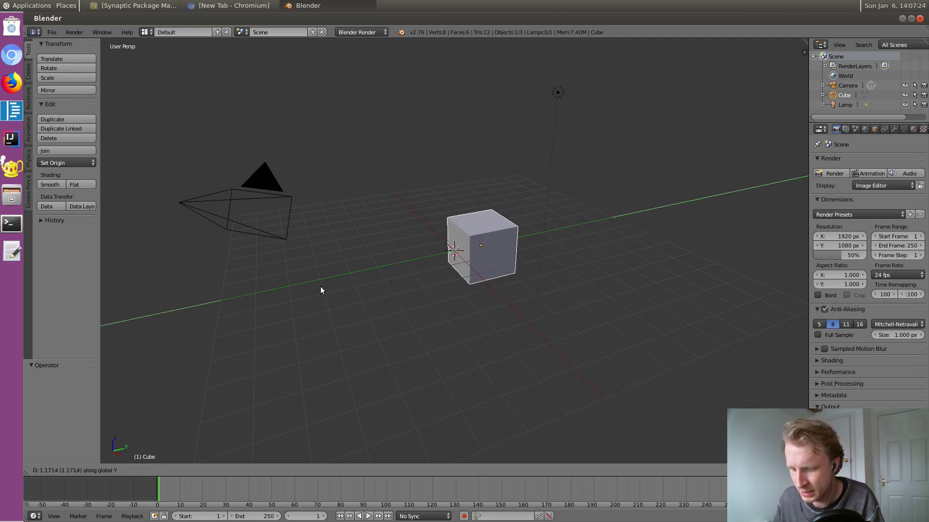
{"action": "key", "text": "x"}
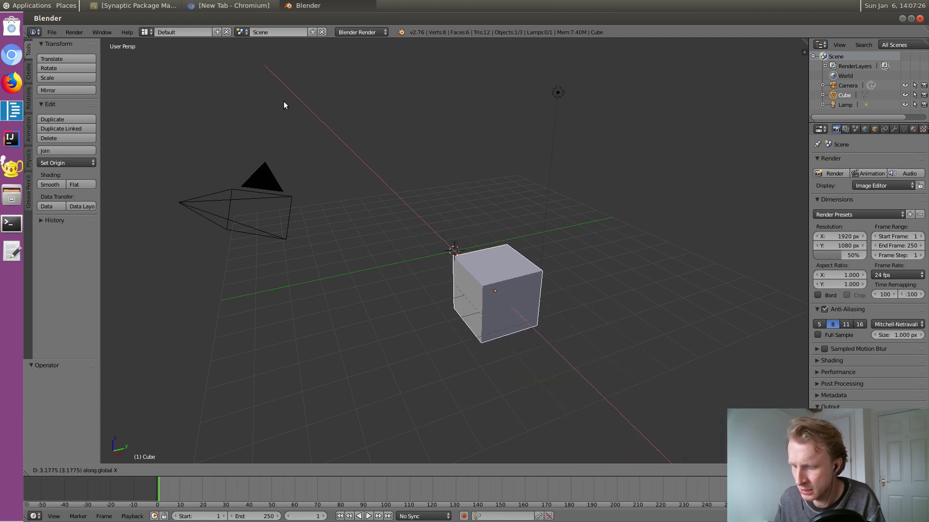
{"action": "key", "text": "z"}
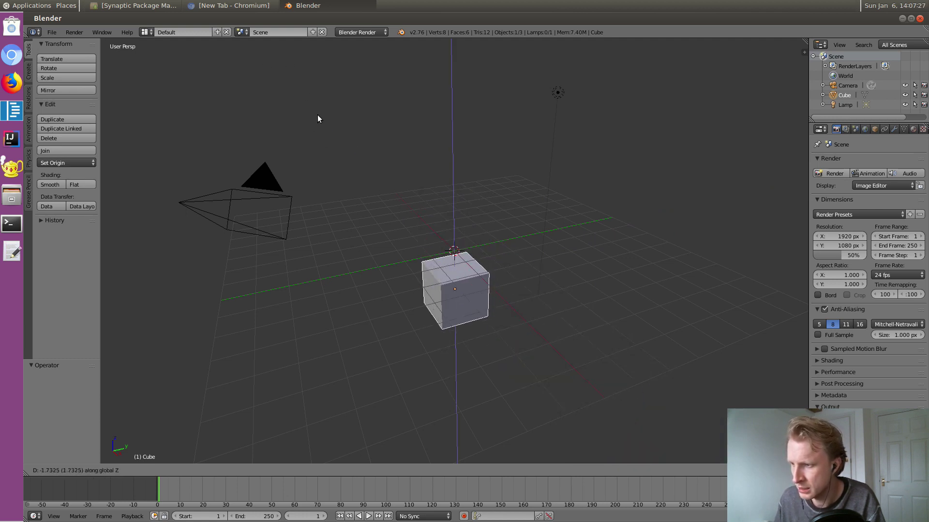
{"action": "key", "text": "Escape"}
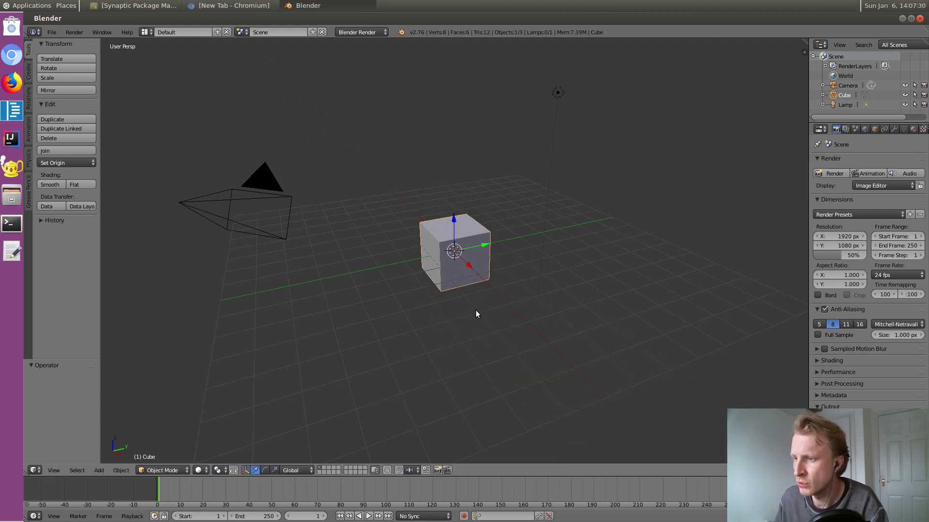
Step: Switch the cube to Edit Mode, return it to Object Mode and review the available interaction modes
{"action": "key", "text": "Tab"}
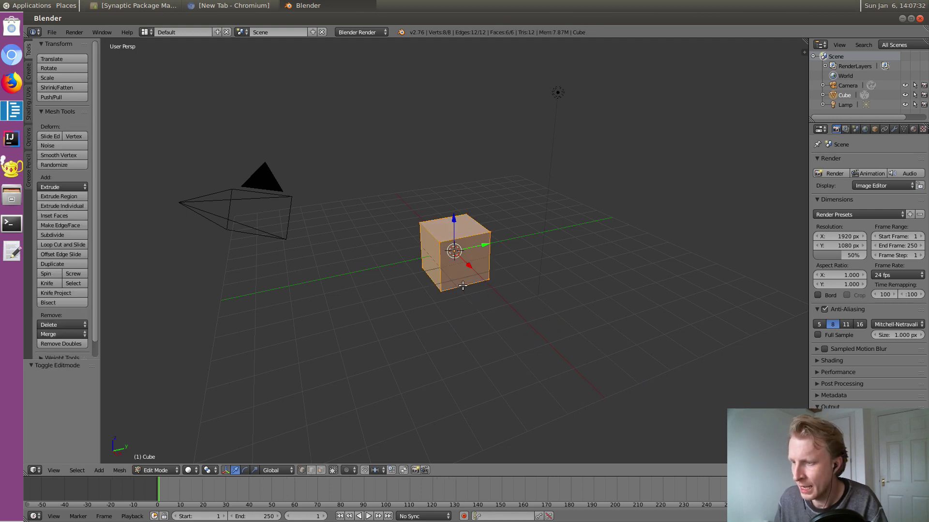
{"action": "key", "text": "Left"}
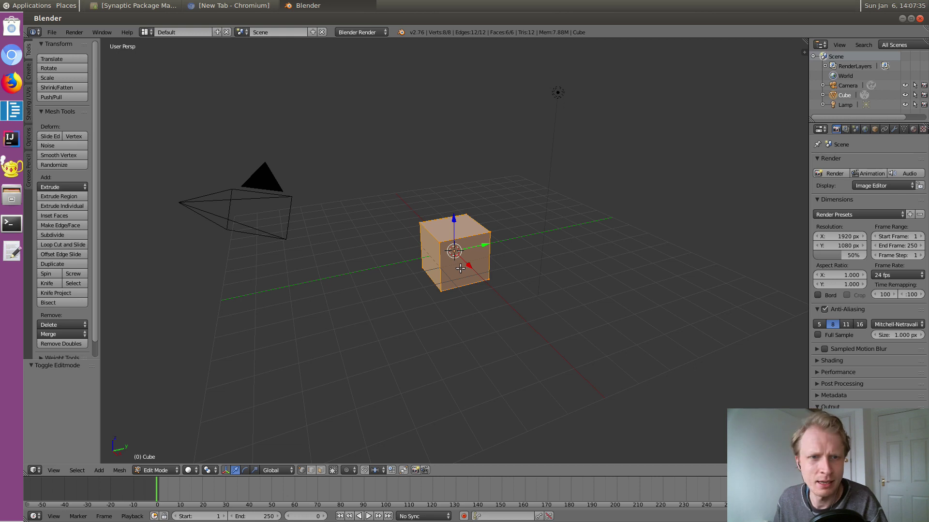
{"action": "left_click", "coordinate": [154, 471]}
{"action": "left_click", "coordinate": [166, 460]}
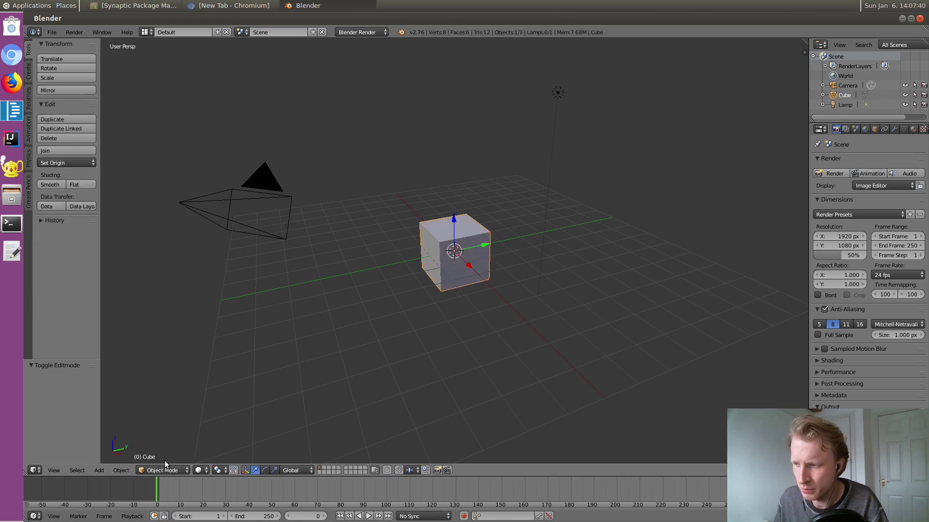
{"action": "left_click", "coordinate": [163, 472]}
{"action": "left_click", "coordinate": [165, 459]}
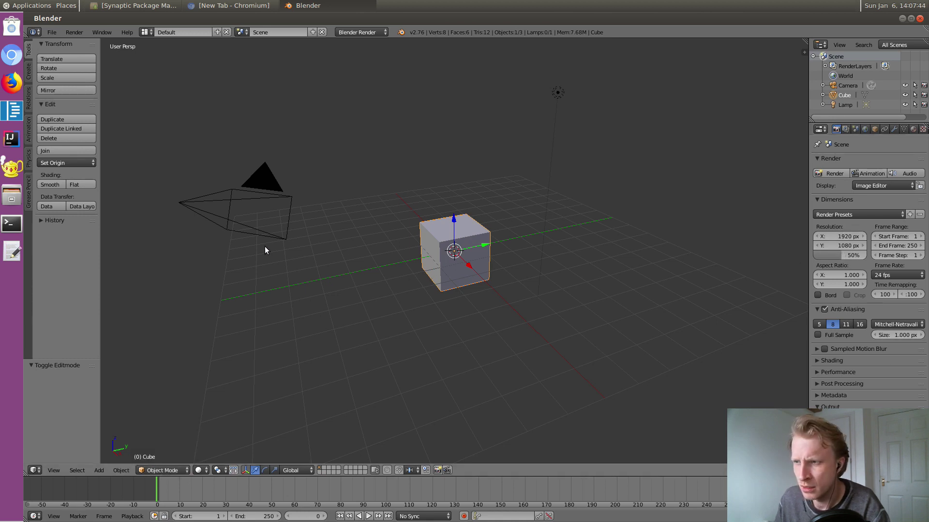
{"action": "left_click", "coordinate": [171, 472]}
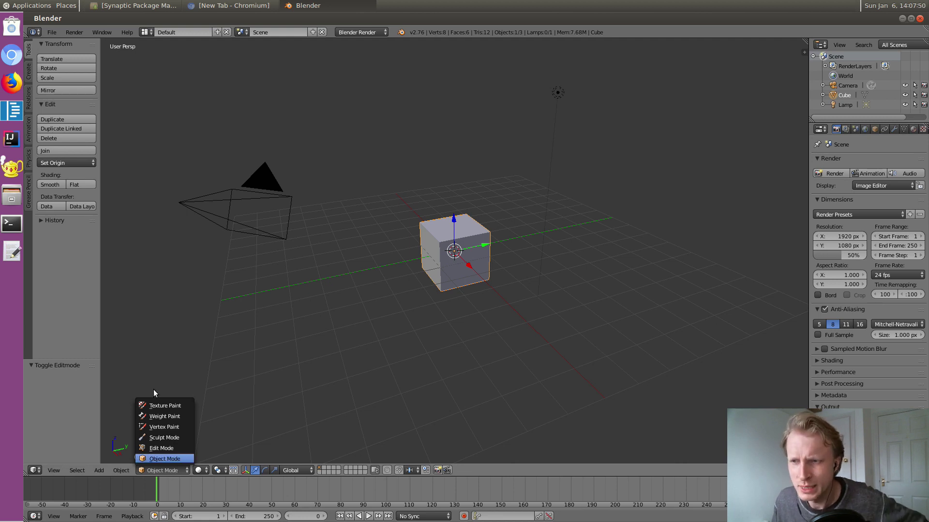
{"action": "left_click", "coordinate": [164, 458]}
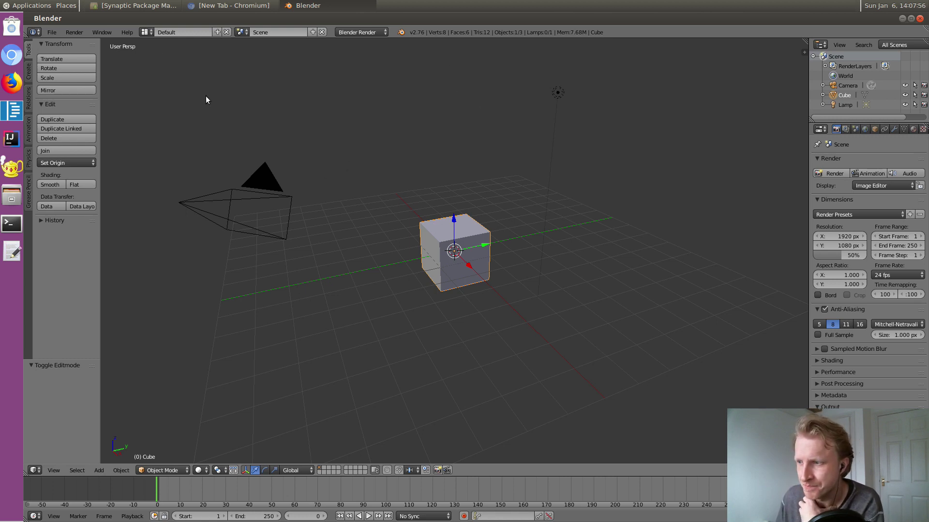
Step: Add a Curve deform modifier to the cube
{"action": "scroll", "coordinate": [443, 251], "scroll_direction": "up", "scroll_amount": 5}
{"action": "scroll", "coordinate": [449, 255], "scroll_direction": "up", "scroll_amount": 2}
{"action": "scroll", "coordinate": [453, 251], "scroll_direction": "down", "scroll_amount": 6}
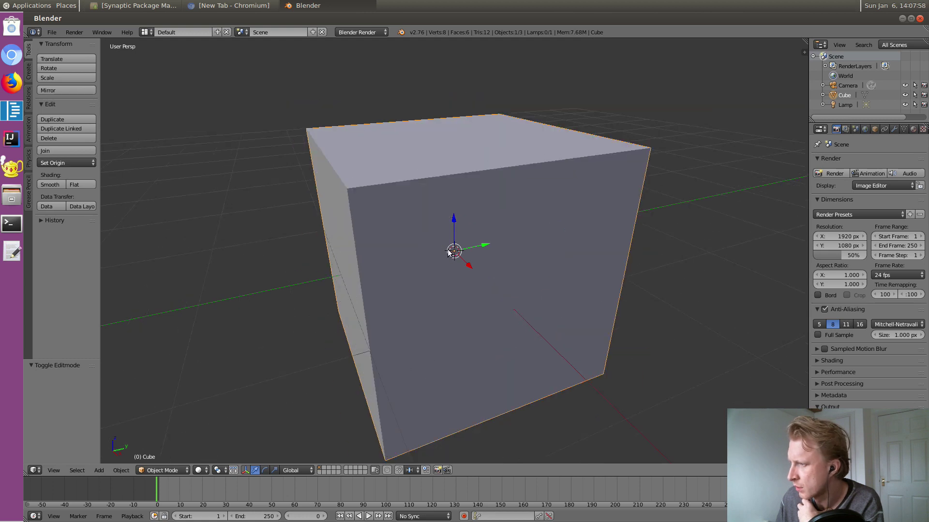
{"action": "scroll", "coordinate": [551, 313], "scroll_direction": "up", "scroll_amount": 4}
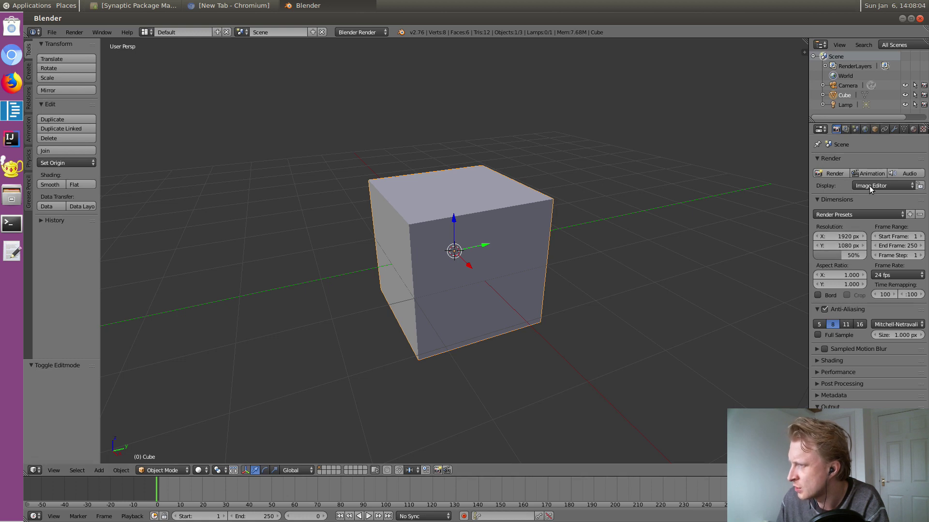
{"action": "left_click", "coordinate": [894, 130]}
{"action": "left_click", "coordinate": [844, 161]}
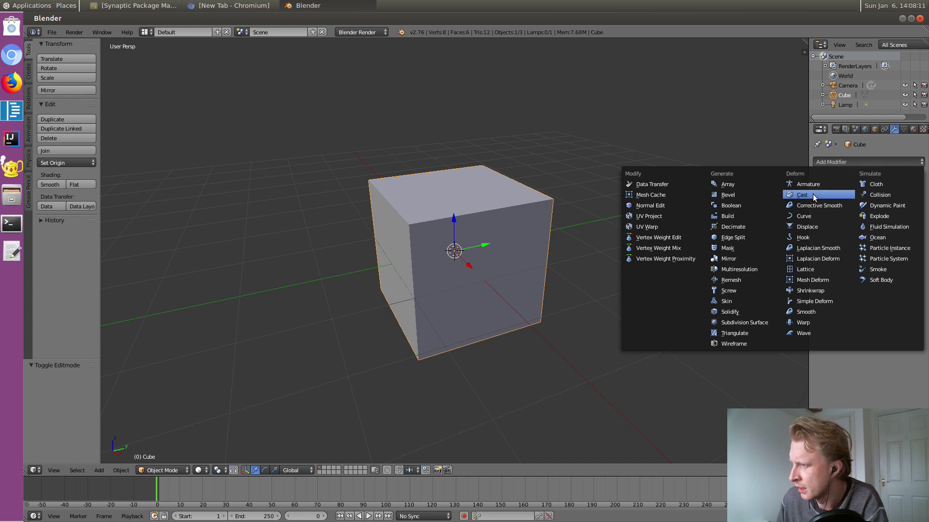
{"action": "left_click", "coordinate": [804, 216]}
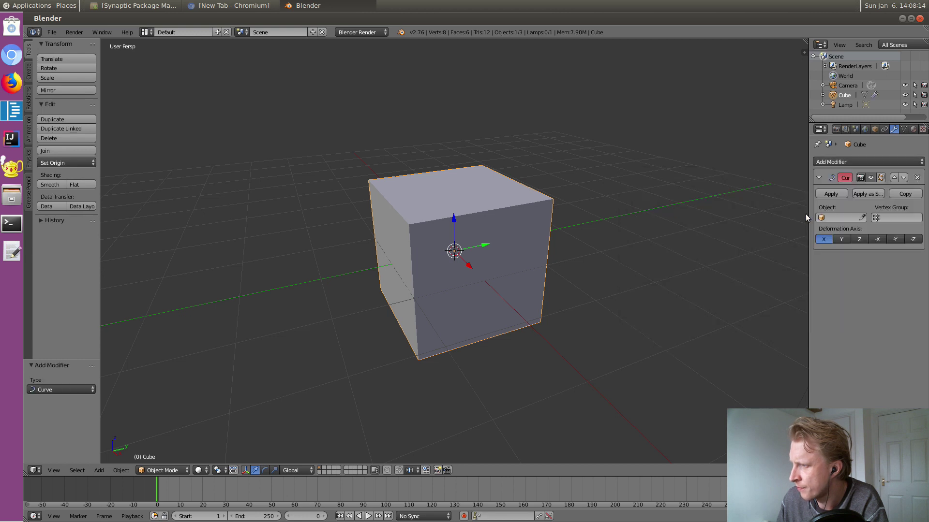
Step: Set the Curve modifier's deformation axis to Y, and replace that modifier on the cube with a Multiresolution modifier
{"action": "left_click", "coordinate": [846, 238]}
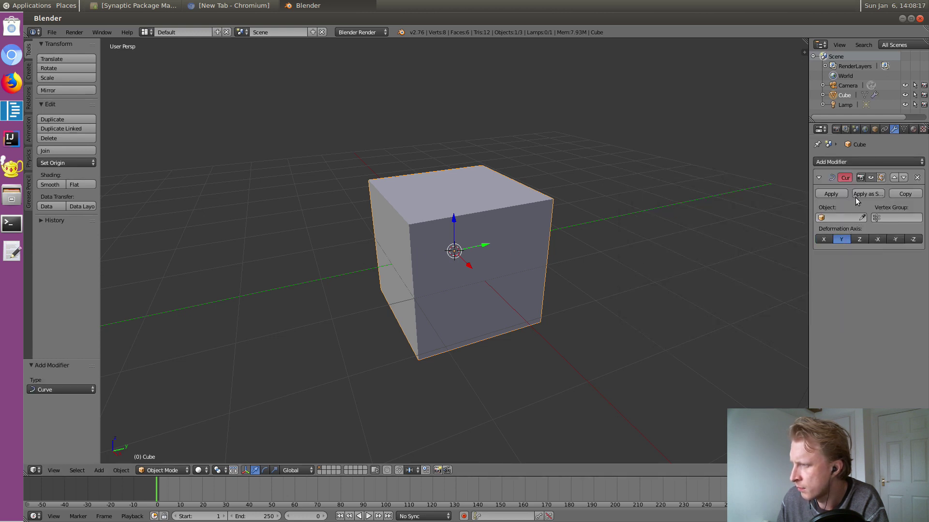
{"action": "left_click", "coordinate": [917, 177]}
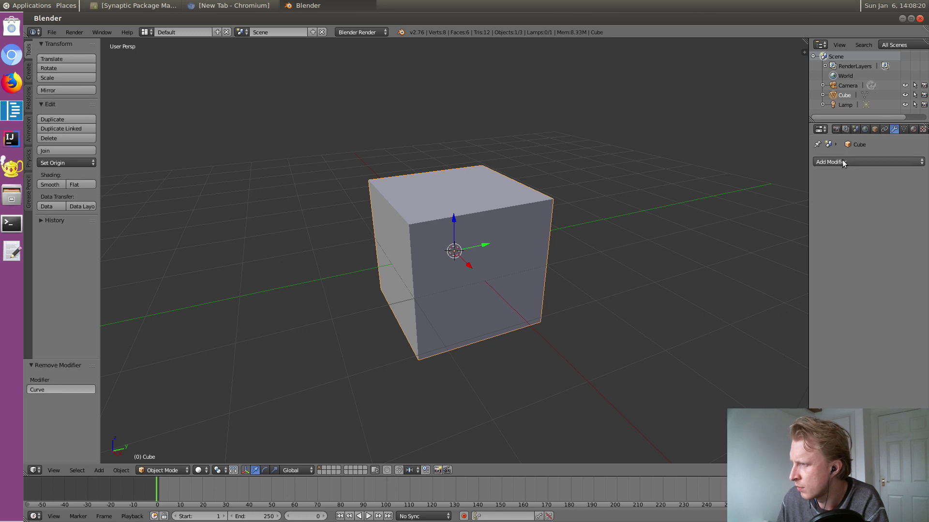
{"action": "left_click", "coordinate": [842, 162]}
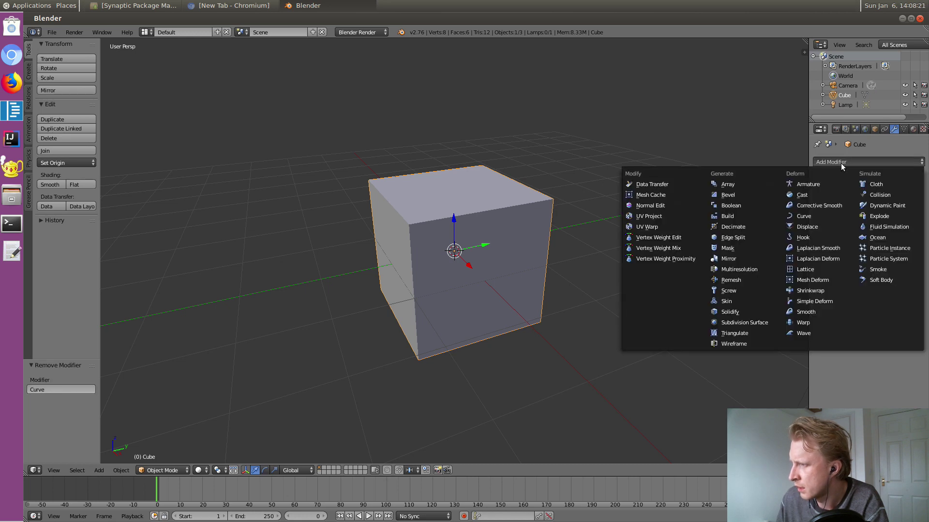
{"action": "left_click", "coordinate": [744, 271]}
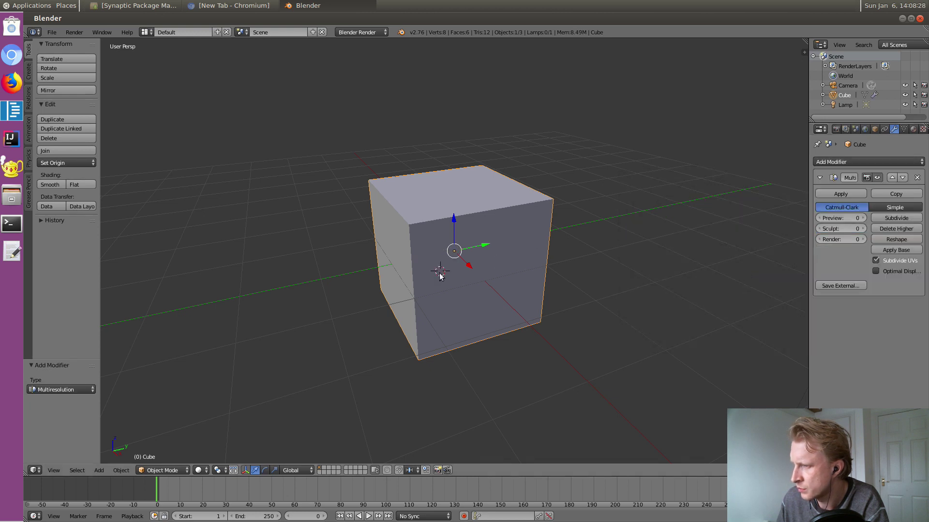
Step: Try moving the cube freely, cancel the move, and try adjusting the Multiresolution modifier's sculpt level
{"action": "key", "text": "g"}
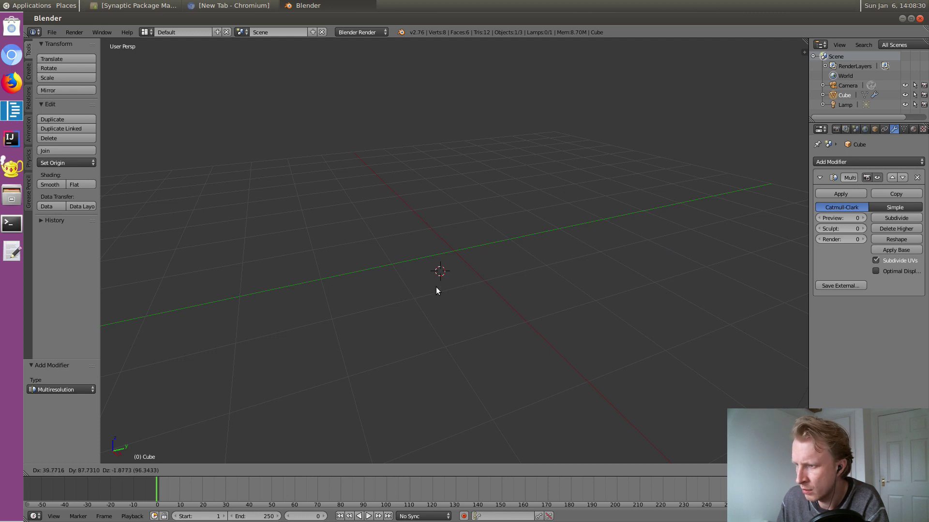
{"action": "key", "text": "Escape"}
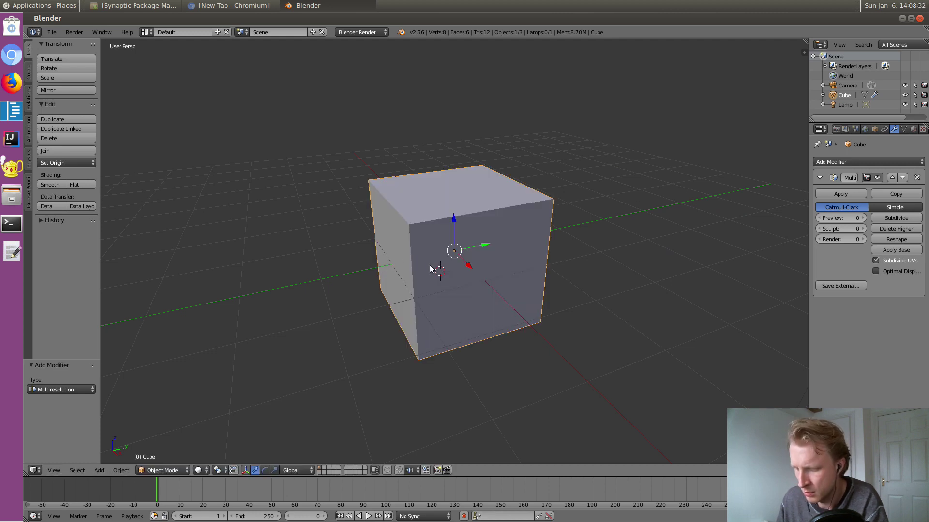
{"action": "scroll", "coordinate": [451, 256], "scroll_direction": "down", "scroll_amount": 6}
{"action": "key", "text": "g"}
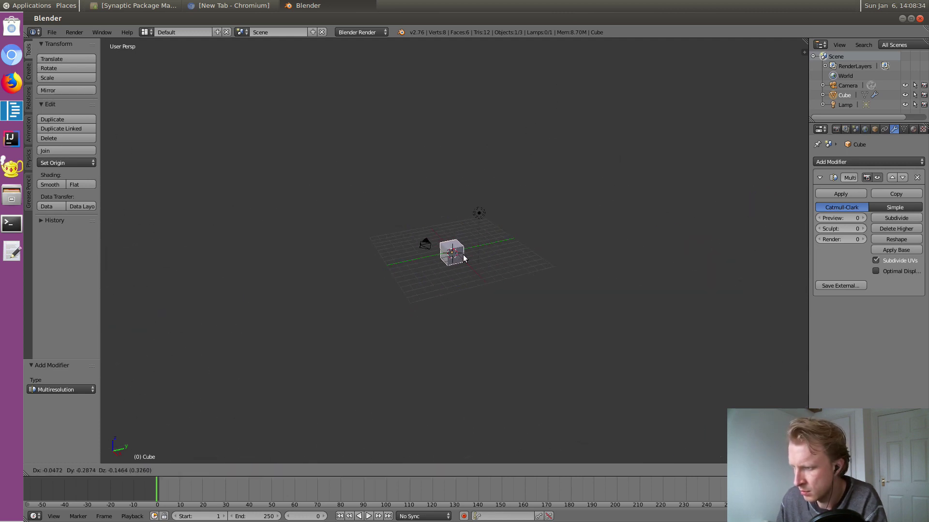
{"action": "key", "text": "Escape"}
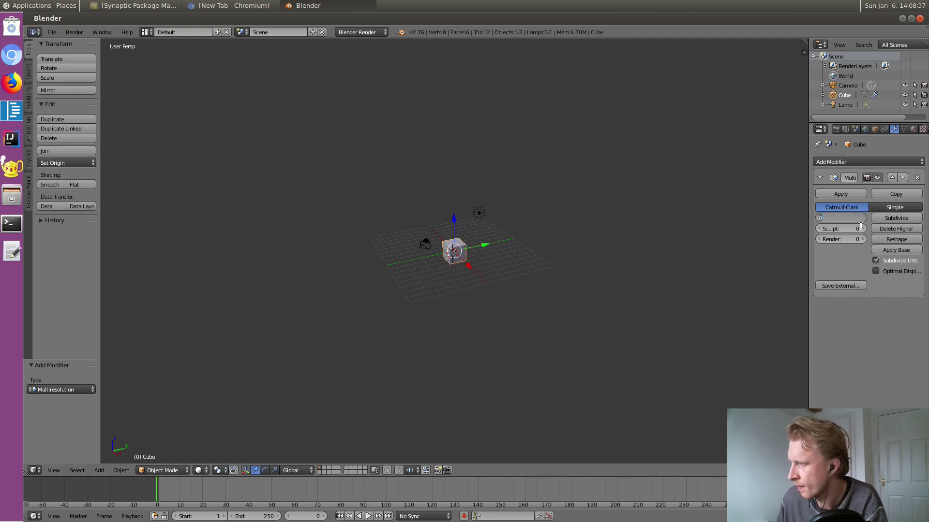
{"action": "double_click", "coordinate": [864, 229]}
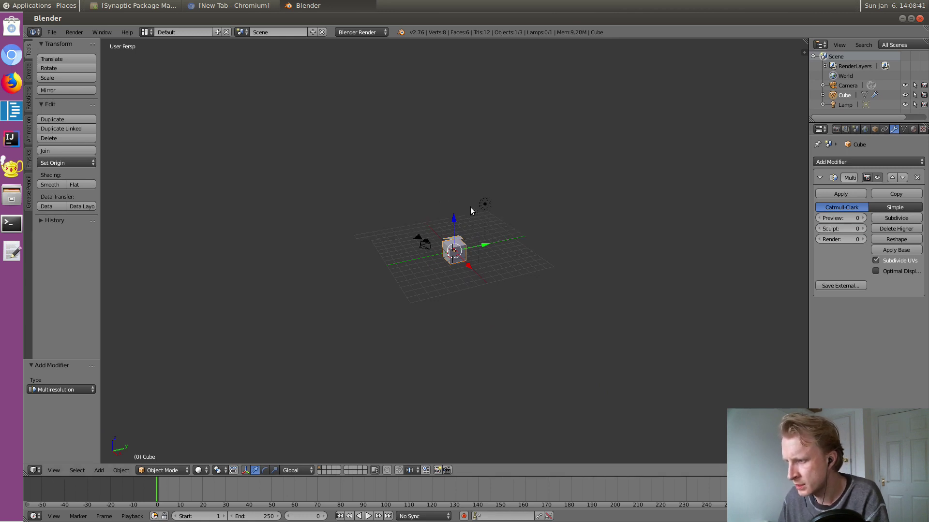
{"action": "scroll", "coordinate": [471, 207], "scroll_direction": "up", "scroll_amount": 7}
{"action": "scroll", "coordinate": [515, 176], "scroll_direction": "down", "scroll_amount": 3}
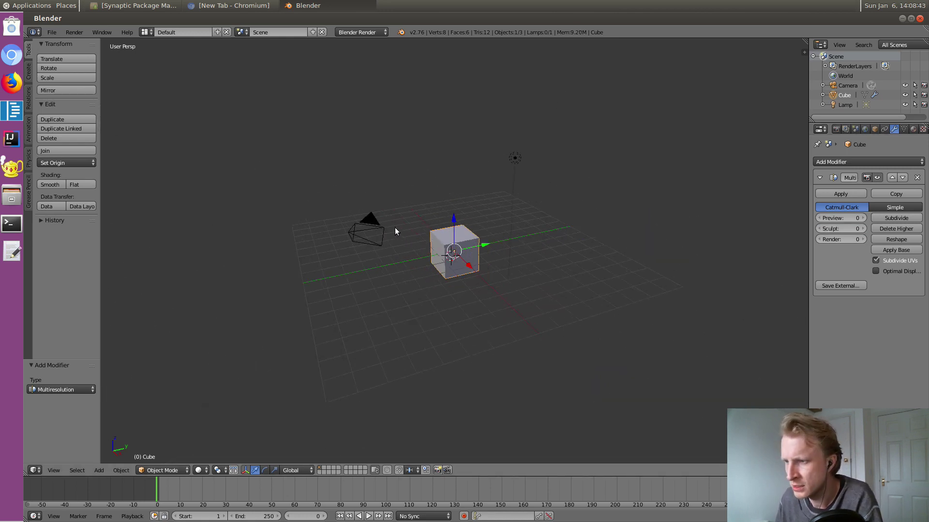
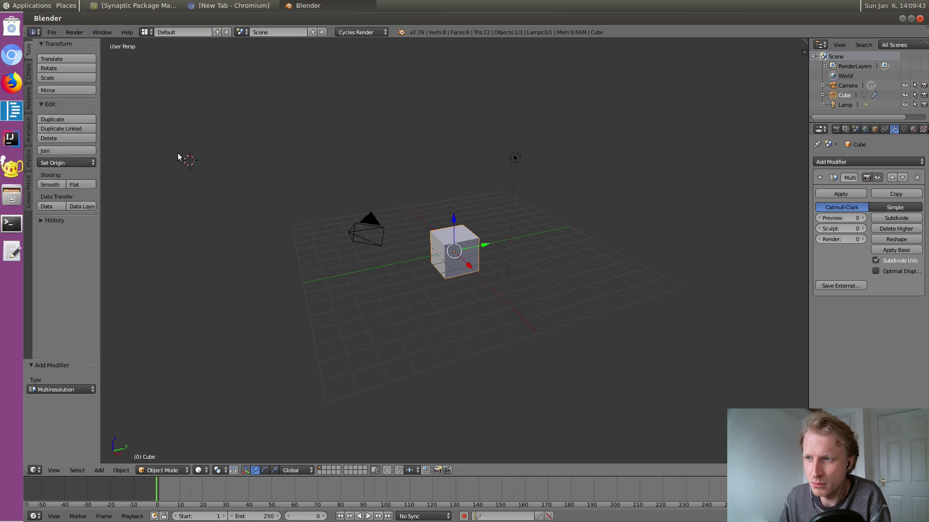
Step: Hide the tool shelf and split the 3D viewport into two stacked views
{"action": "key", "text": "t"}
{"action": "left_click_drag", "start_coordinate": [805, 40], "coordinate": [447, 251]}
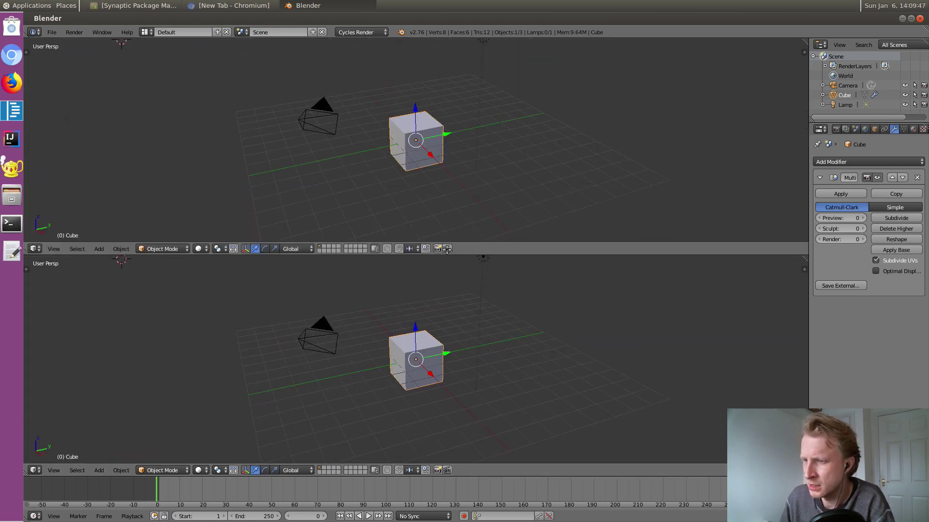
Step: Switch the cube to Vertex Paint mode and set the upper view's viewport shading to Texture
{"action": "left_click", "coordinate": [182, 248]}
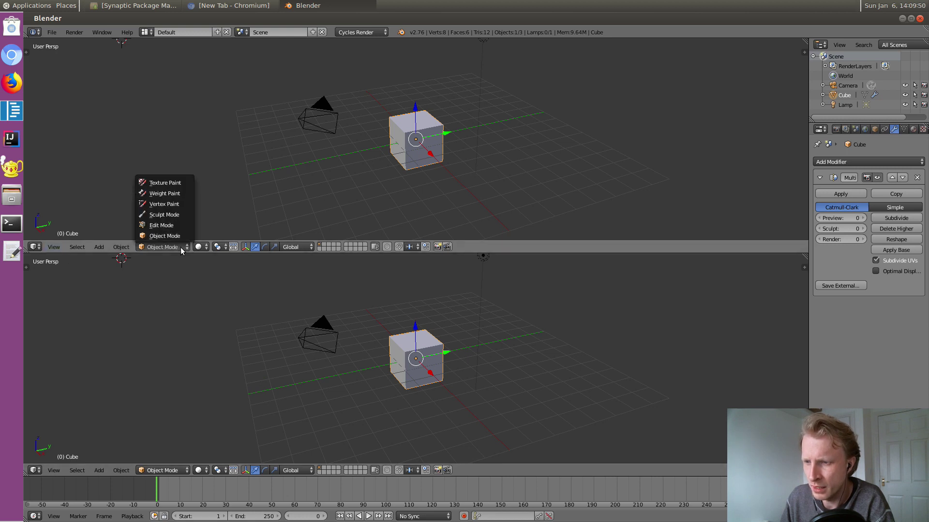
{"action": "left_click", "coordinate": [170, 205]}
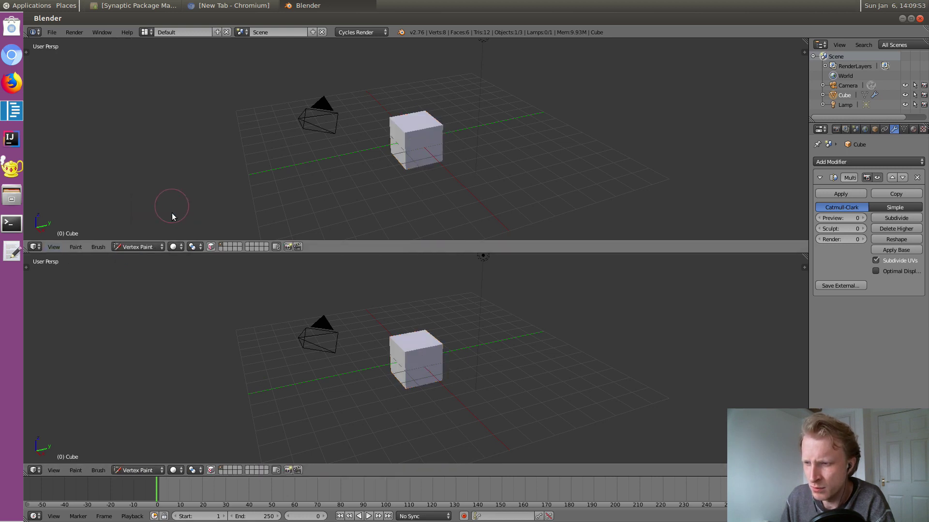
{"action": "left_click", "coordinate": [150, 249]}
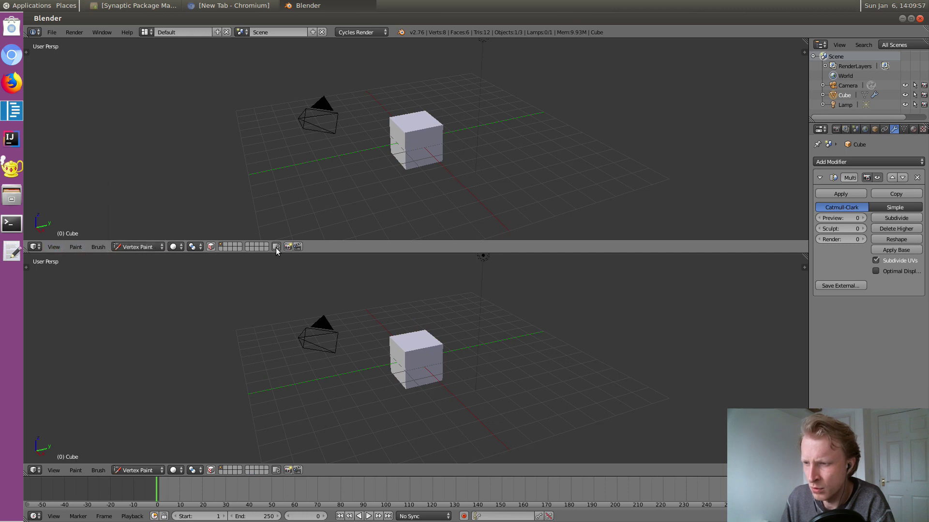
{"action": "left_click", "coordinate": [57, 247]}
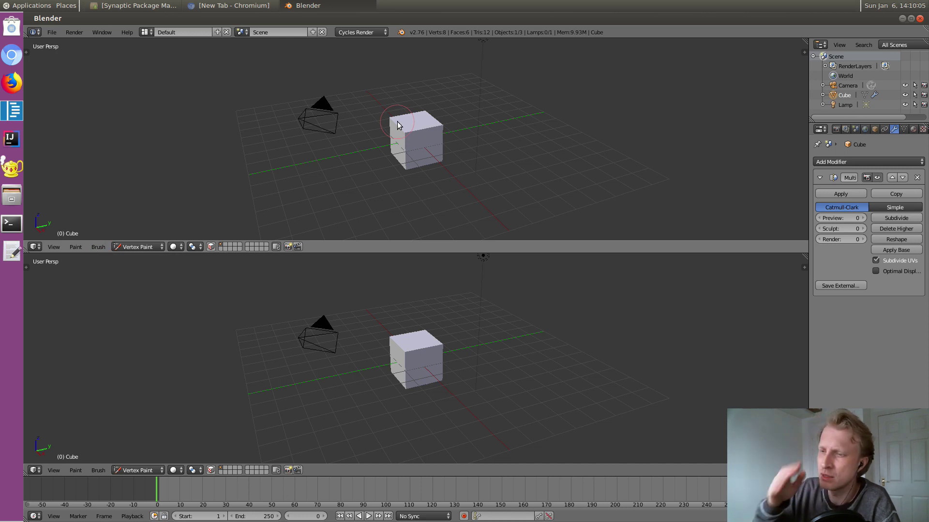
{"action": "left_click", "coordinate": [173, 247]}
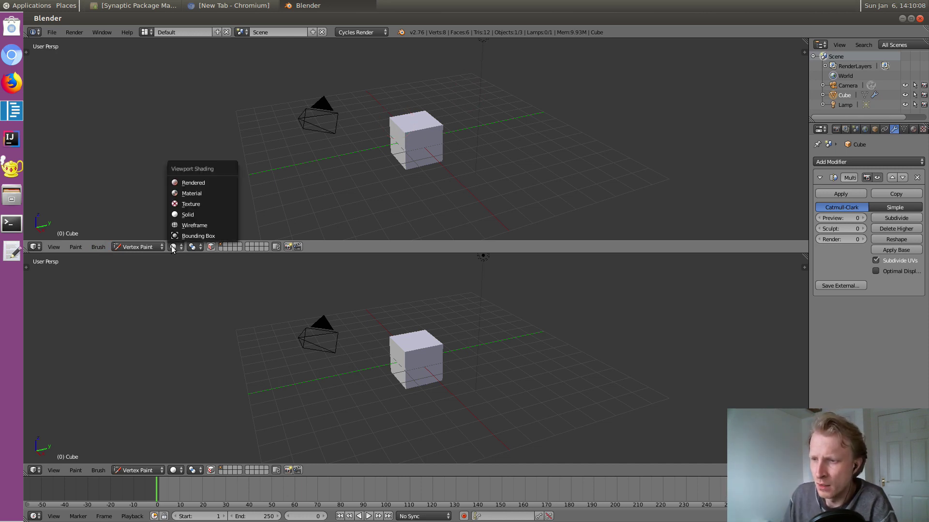
{"action": "left_click", "coordinate": [190, 205]}
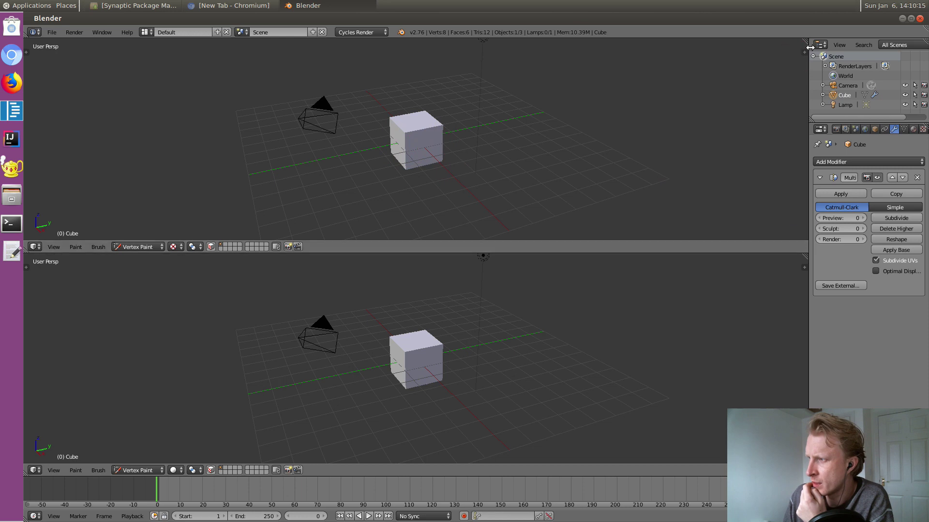
Step: Rearrange the stacked 3D views into two side-by-side views, with the left one divided into two stacked views
{"action": "left_click_drag", "start_coordinate": [805, 258], "coordinate": [799, 95]}
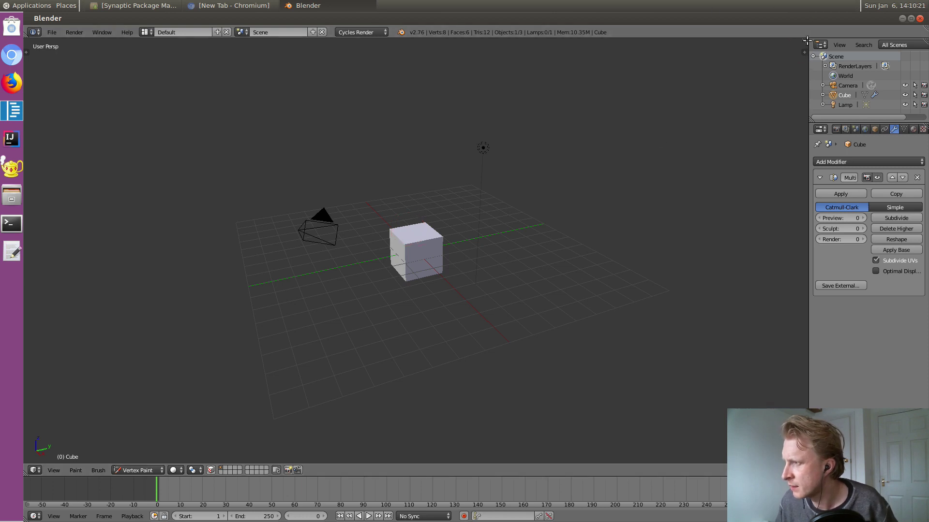
{"action": "left_click_drag", "start_coordinate": [804, 42], "coordinate": [438, 56]}
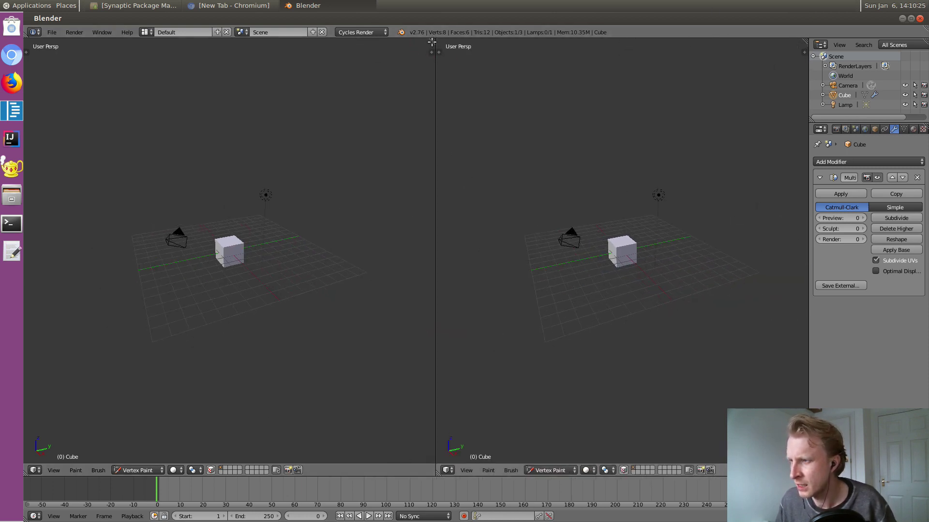
{"action": "left_click_drag", "start_coordinate": [426, 180], "coordinate": [420, 227]}
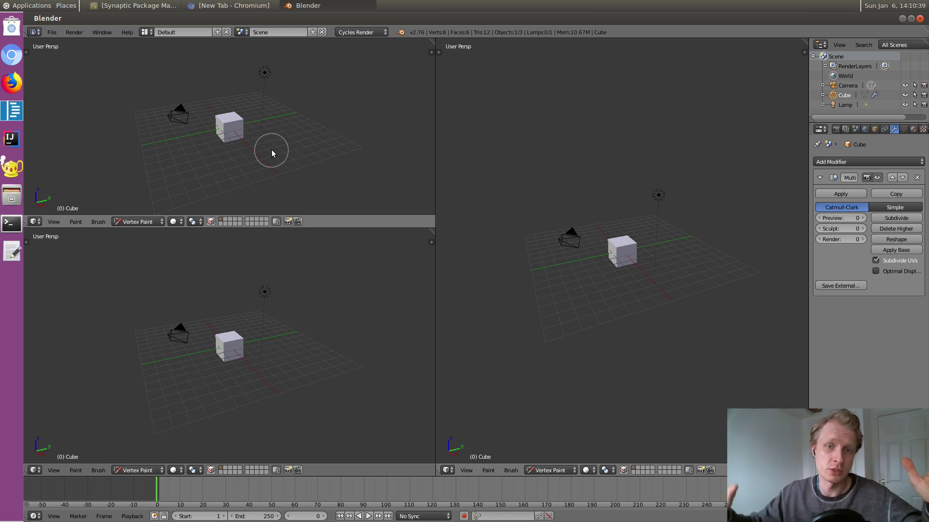
Step: Close Blender, switch to Synaptic Package Manager and disable the custom application font in its preferences
{"action": "left_click", "coordinate": [920, 18]}
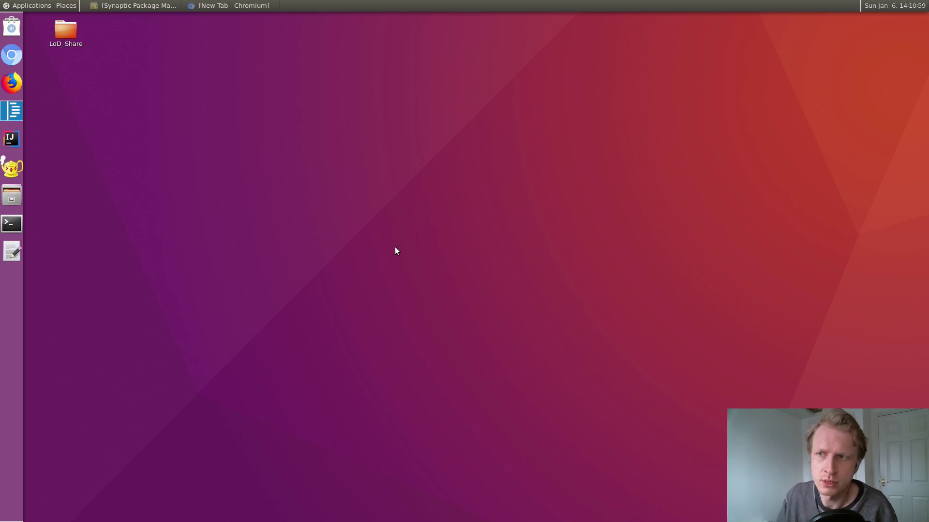
{"action": "left_click", "coordinate": [134, 5]}
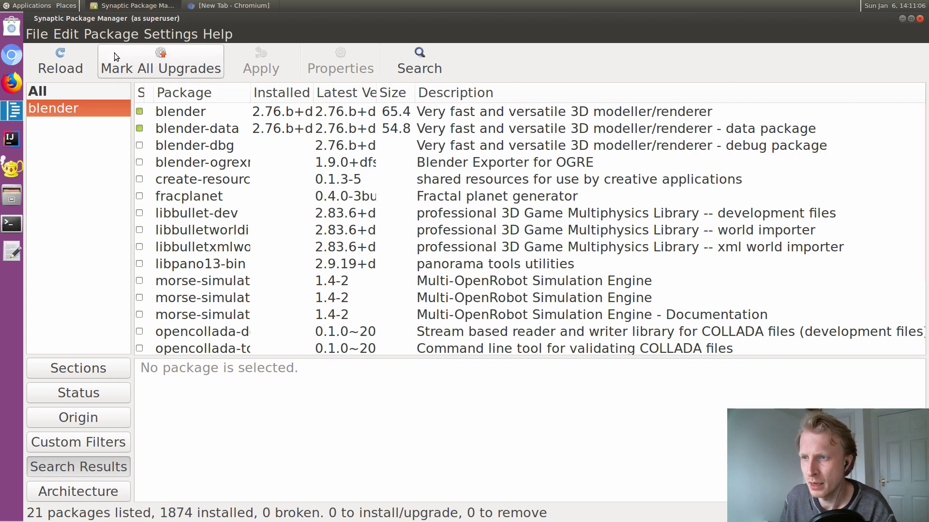
{"action": "left_click", "coordinate": [153, 34]}
{"action": "left_click", "coordinate": [184, 52]}
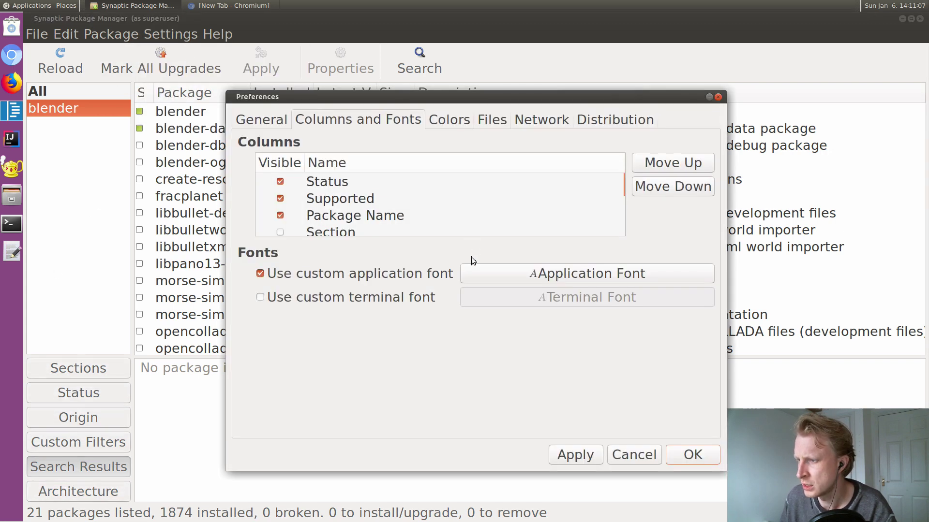
{"action": "left_click", "coordinate": [267, 275]}
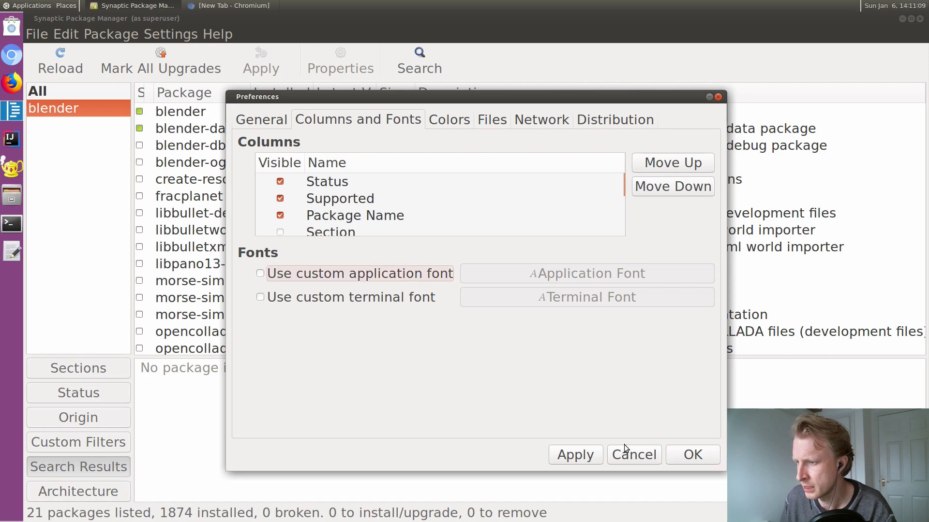
{"action": "left_click", "coordinate": [691, 455]}
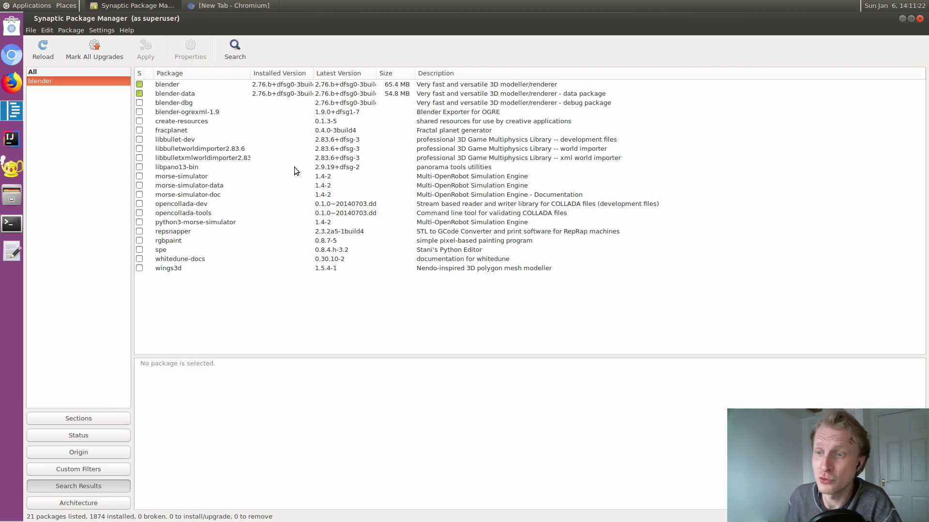
Step: Open a terminal window briefly, and close both it and Synaptic Package Manager
{"action": "left_click", "coordinate": [12, 224]}
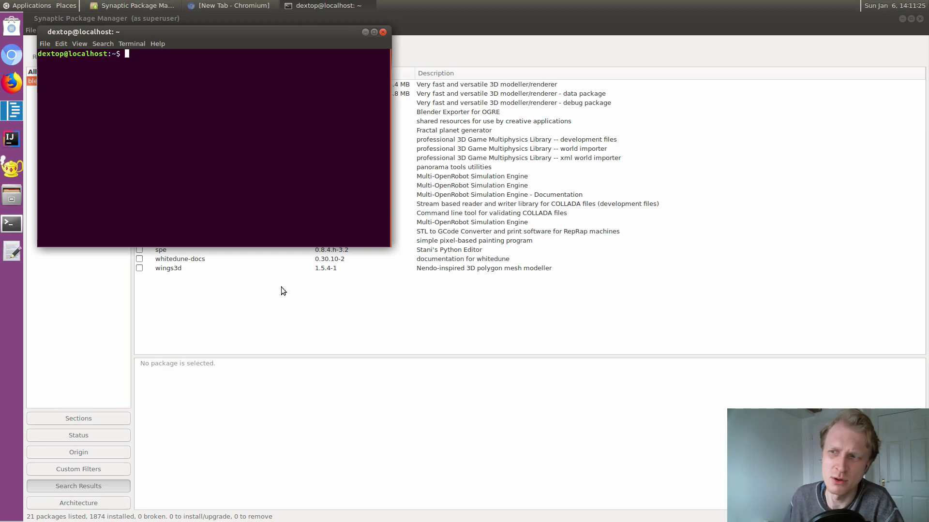
{"action": "left_click", "coordinate": [383, 33]}
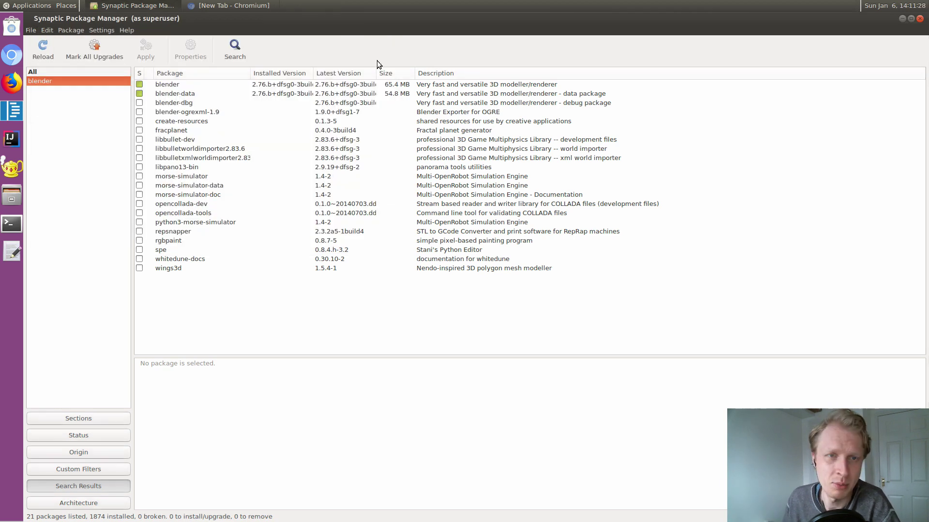
{"action": "left_click", "coordinate": [920, 19]}
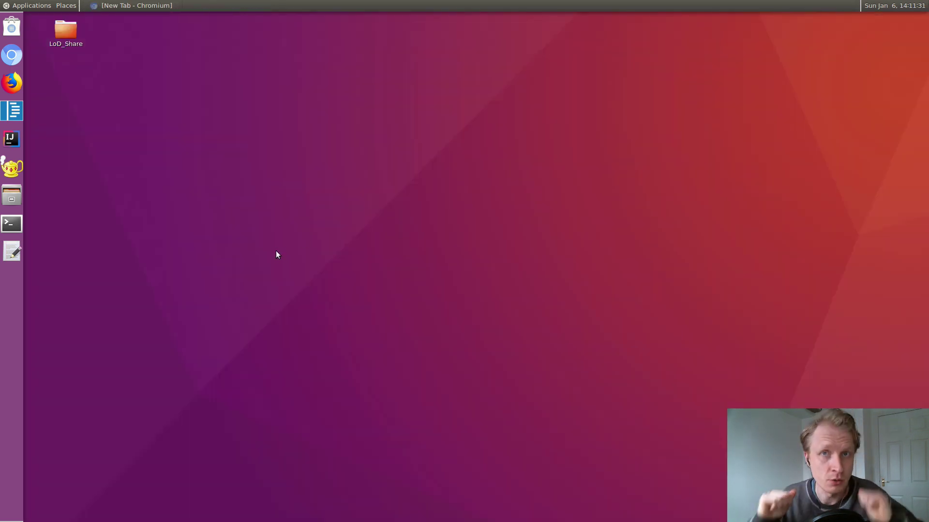